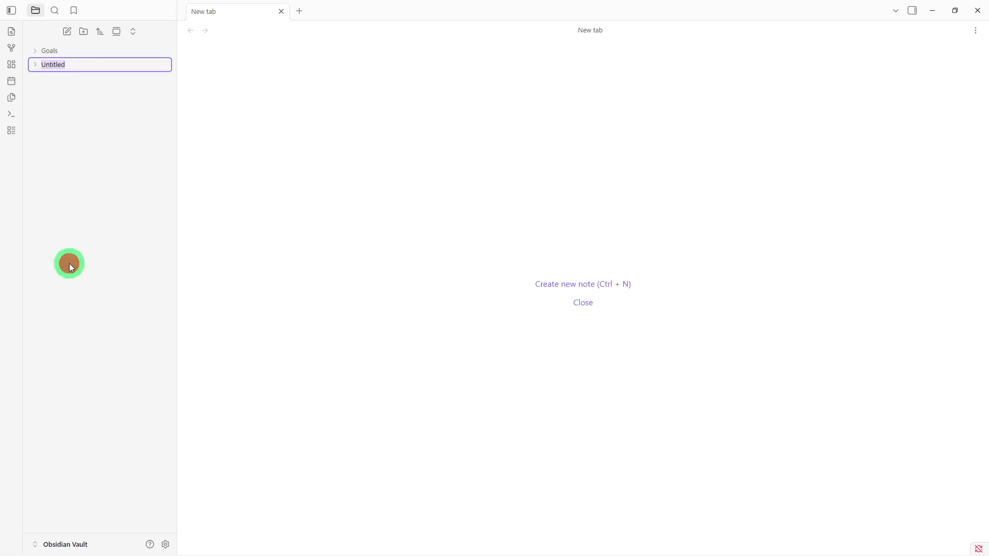
# Name the new folder "Action Plans"
pyautogui.press('BackSpace')
pyautogui.write('Action Plans')
pyautogui.press('Return')
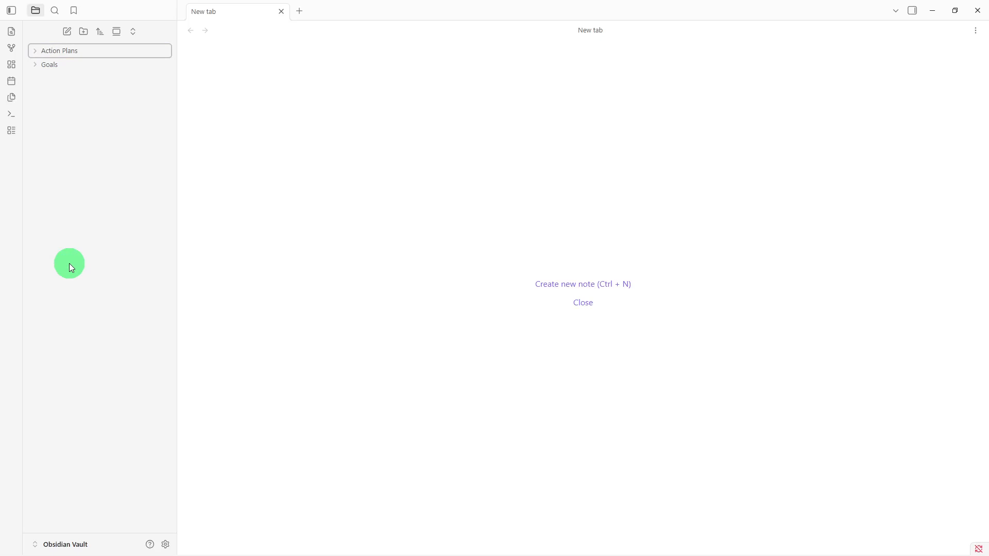
# Create another folder at the vault's top level and name it "Reviews"
pyautogui.rightClick(70, 266)
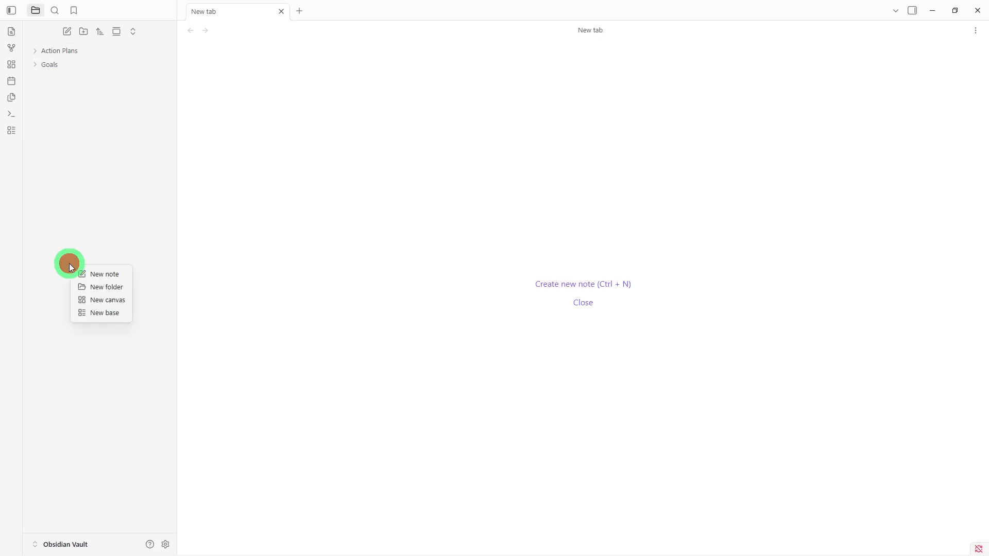
pyautogui.click(105, 293)
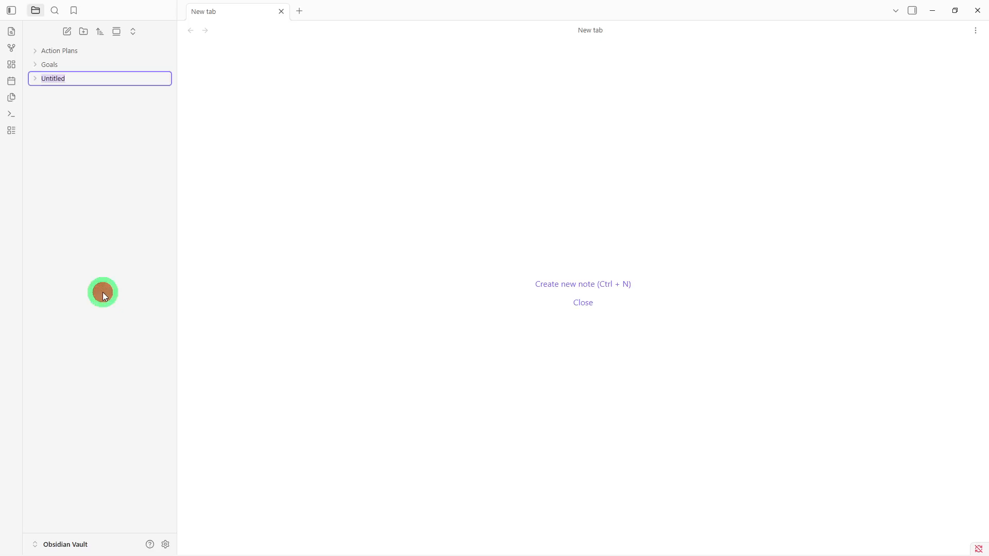
pyautogui.press('BackSpace')
pyautogui.write('Reviews')
pyautogui.press('Return')
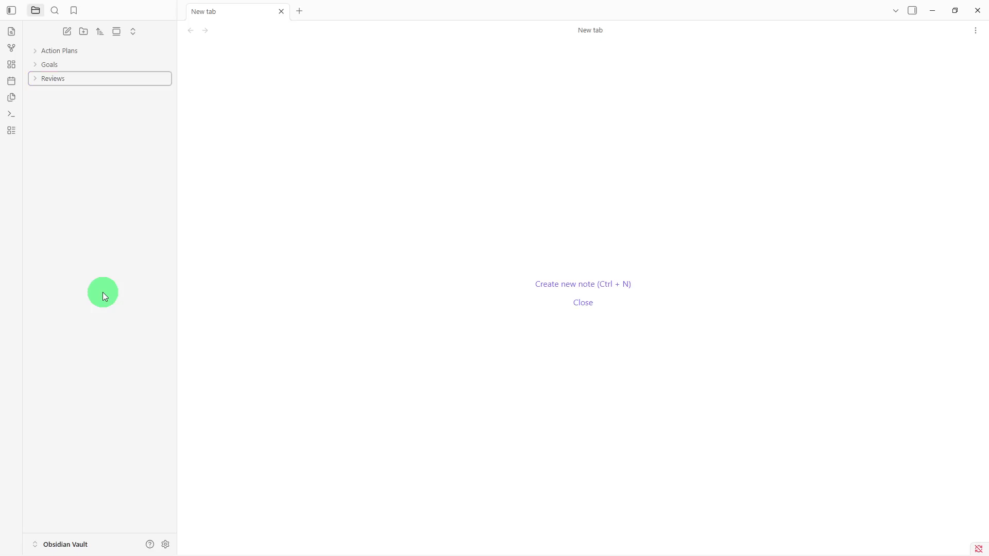
# Create a new note at the vault's top level and title it "Goal Dashboard"
pyautogui.rightClick(136, 198)
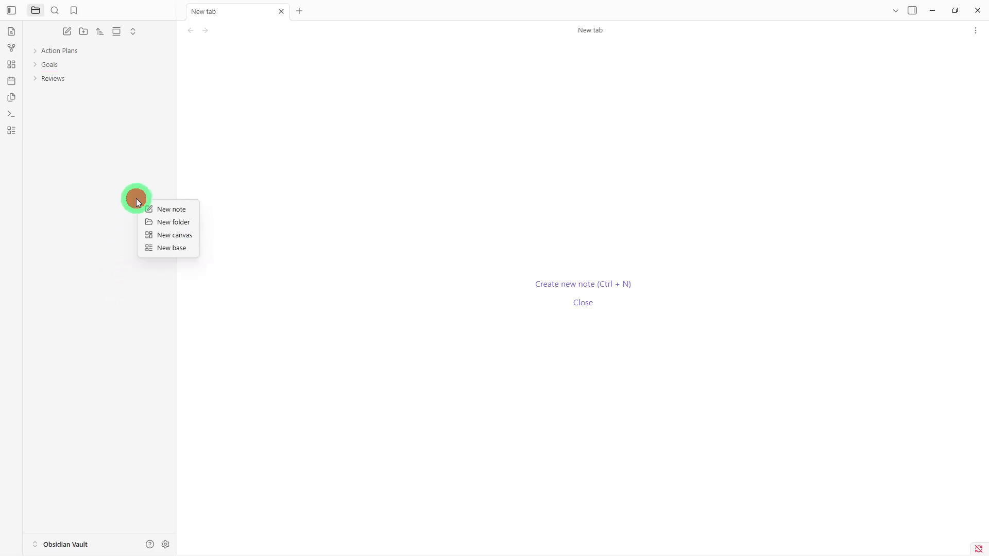
pyautogui.click(151, 206)
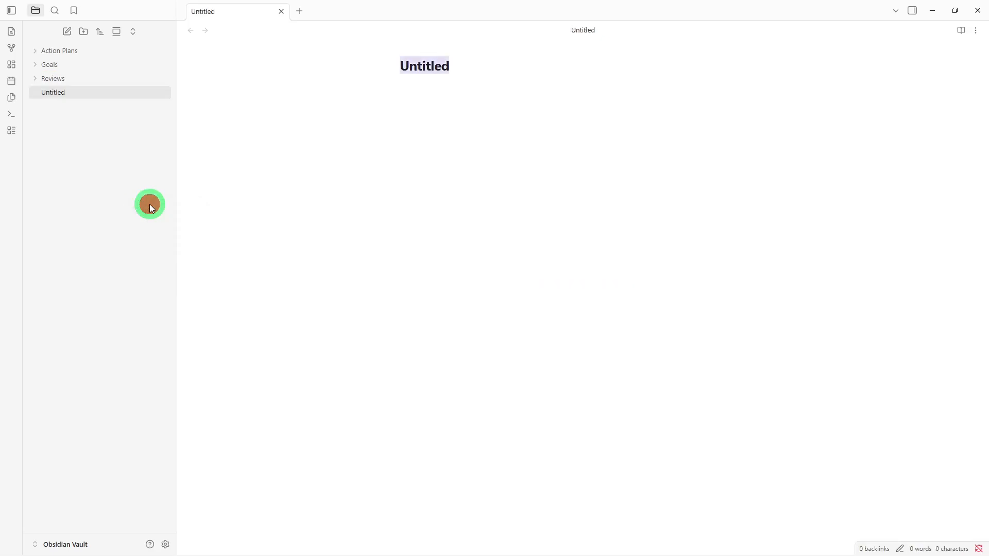
pyautogui.press('BackSpace')
pyautogui.write('Goal F')
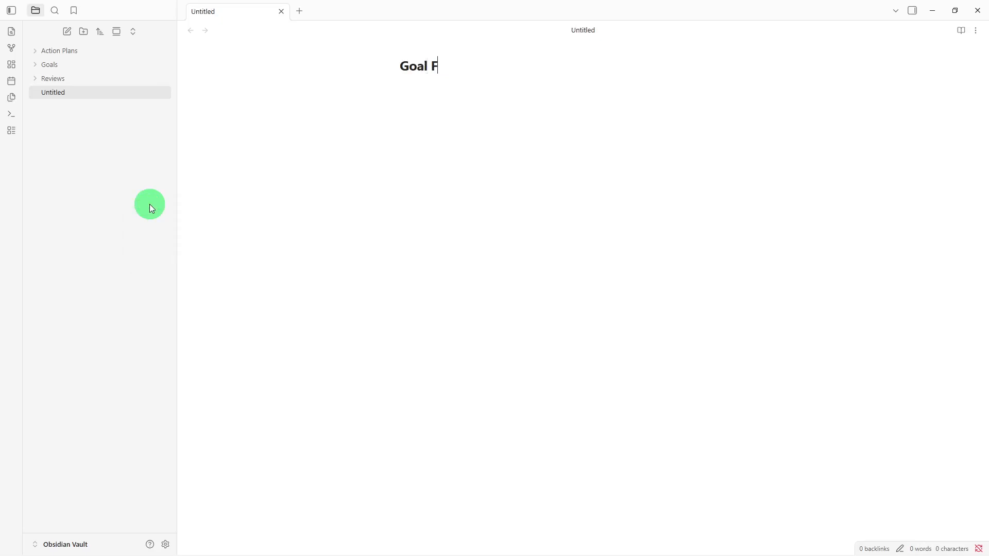
pyautogui.press('BackSpace')
pyautogui.write('Dashboard')
pyautogui.press('Return')
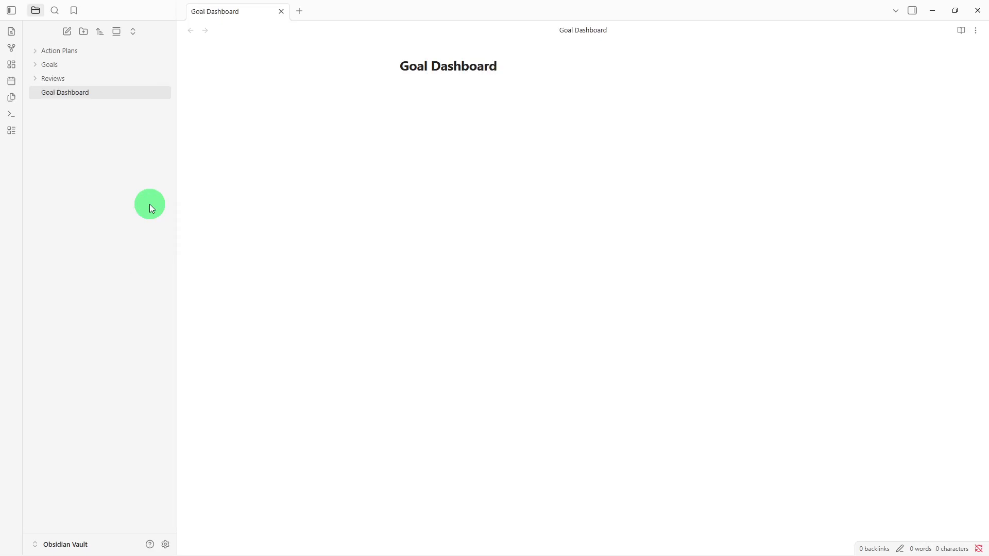
# Fill the note with Goal Overview, Active Goals, Goal Details, Milestones, Related Action Plans and Progress Updates sections, and move it into the Goals folder
pyautogui.write('Goal Overview - Active Goals 1. 2. 3. Goal Details Goal: Category: Priority: Target Date: Status: Milestones - Related Action Plans - Progress Updates -')
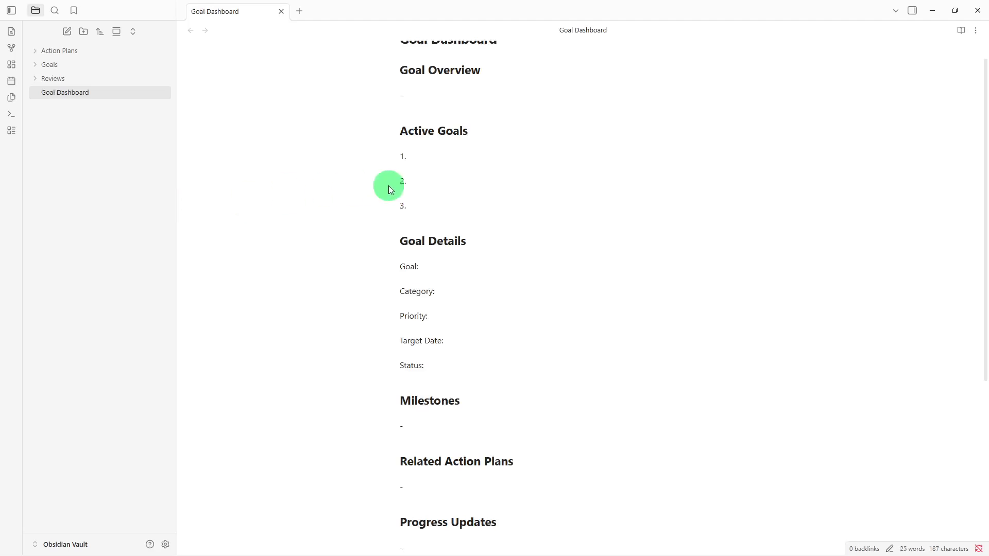
pyautogui.scroll(2, 388, 188)
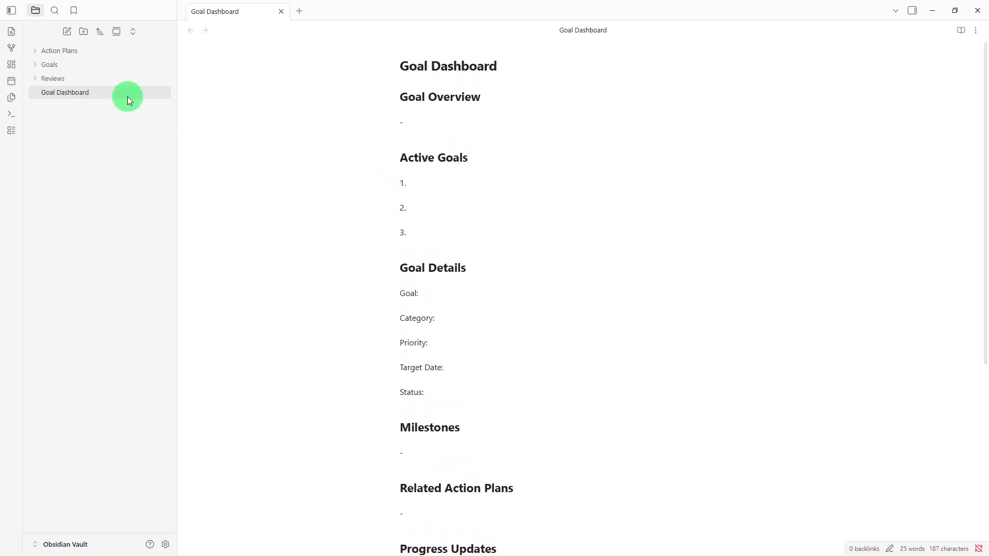
pyautogui.moveTo(128, 96); pyautogui.dragTo(130, 65)
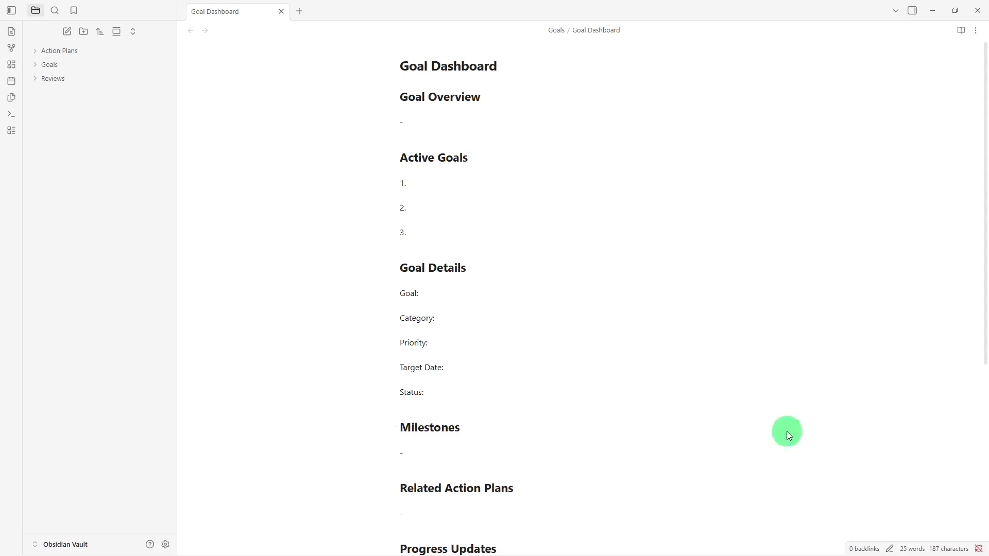
# Review the Goal Dashboard template, including its numbered Active Goals entries and the Goal Details fields from Goal to Status
pyautogui.scroll(-5, 652, 387)
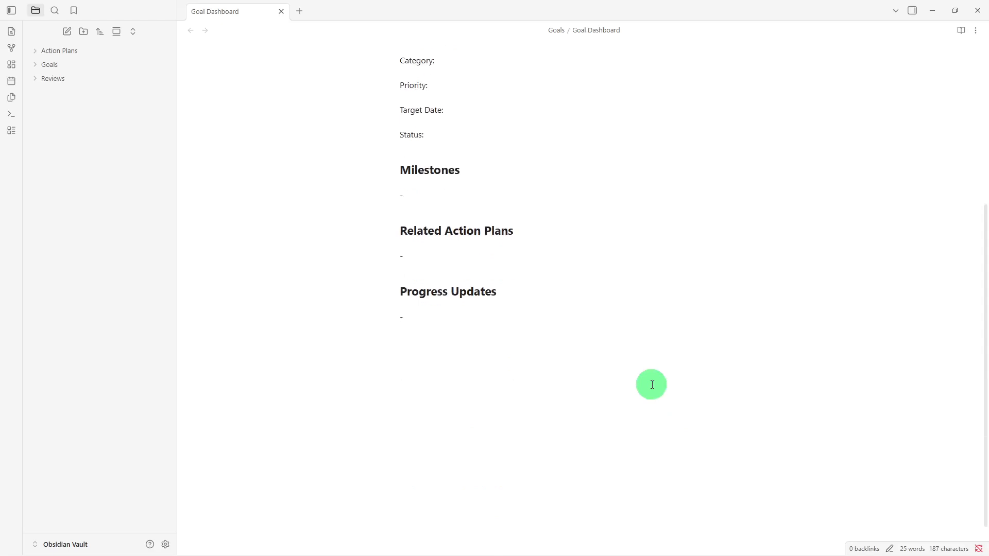
pyautogui.scroll(5, 651, 384)
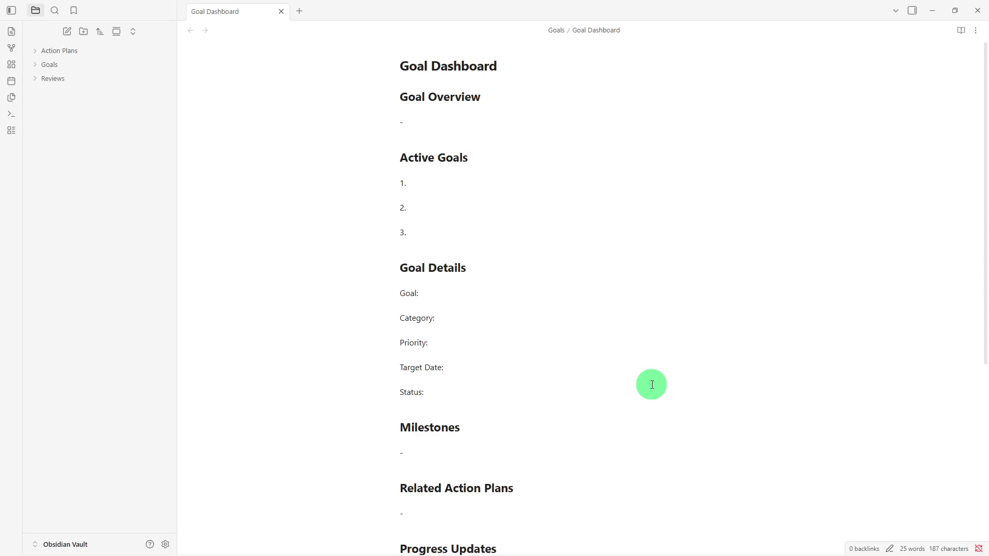
pyautogui.click(530, 171)
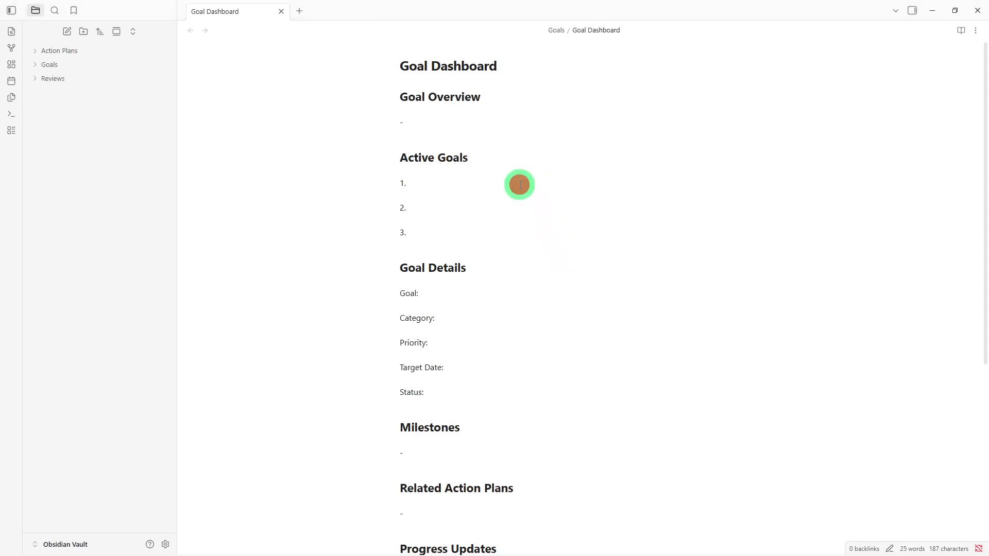
pyautogui.click(505, 214)
pyautogui.click(496, 236)
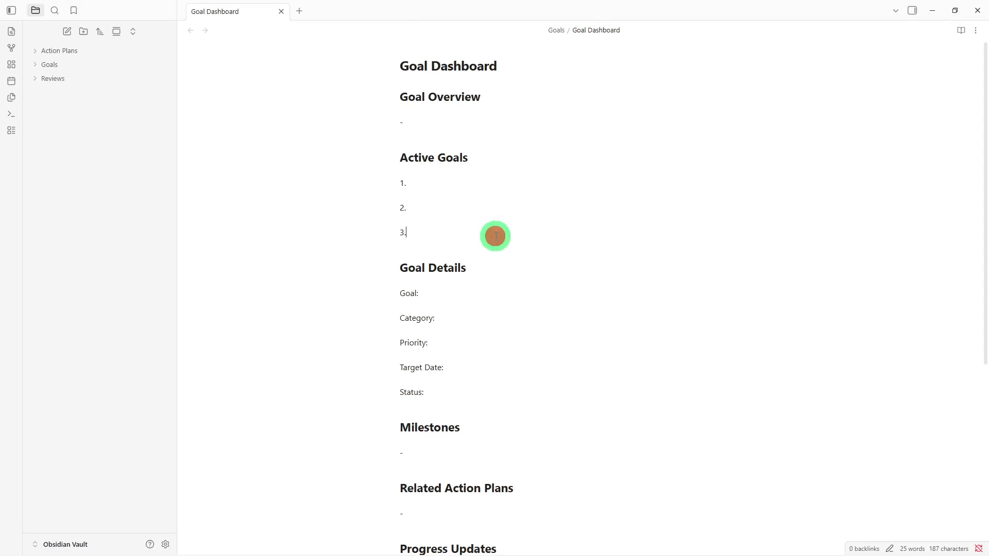
pyautogui.click(490, 262)
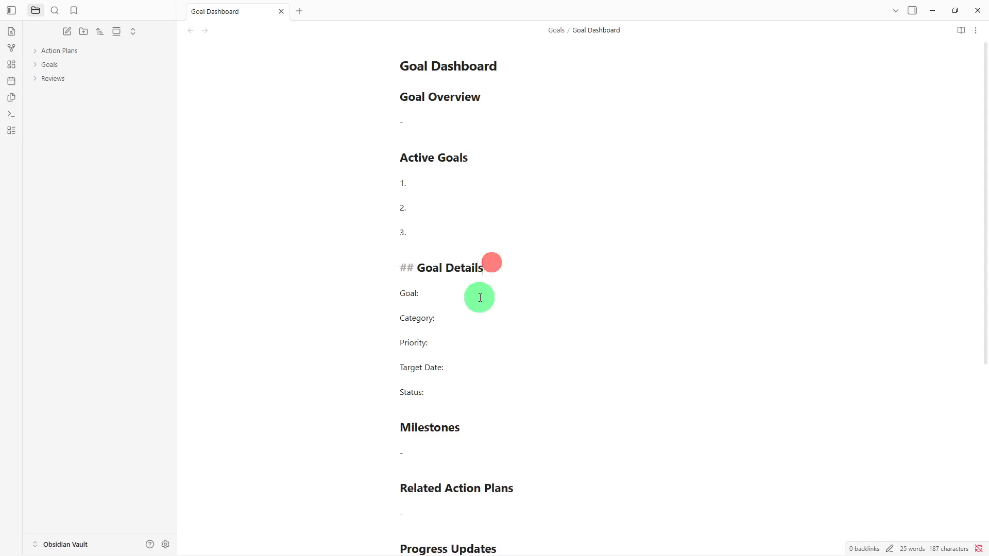
pyautogui.click(479, 298)
pyautogui.click(479, 320)
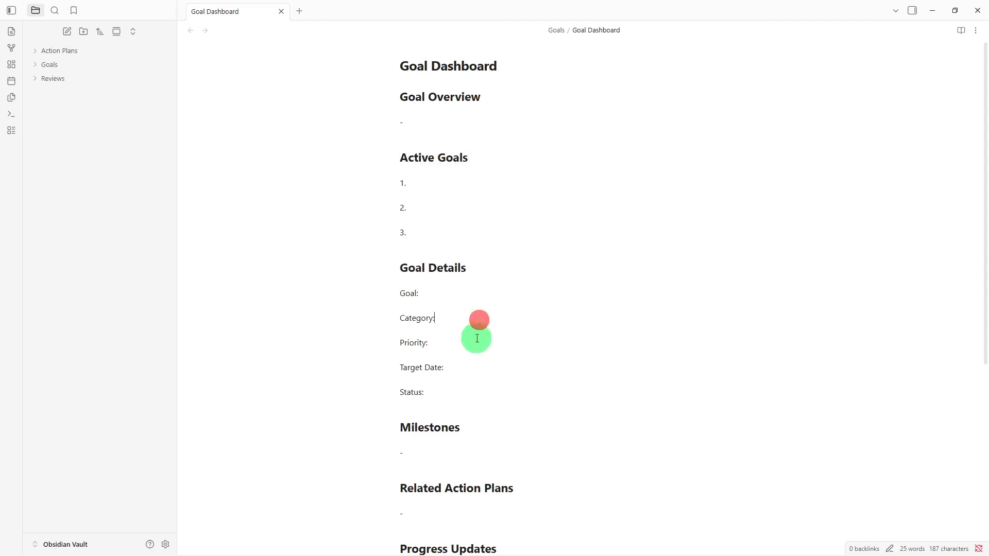
pyautogui.click(476, 340)
pyautogui.click(474, 364)
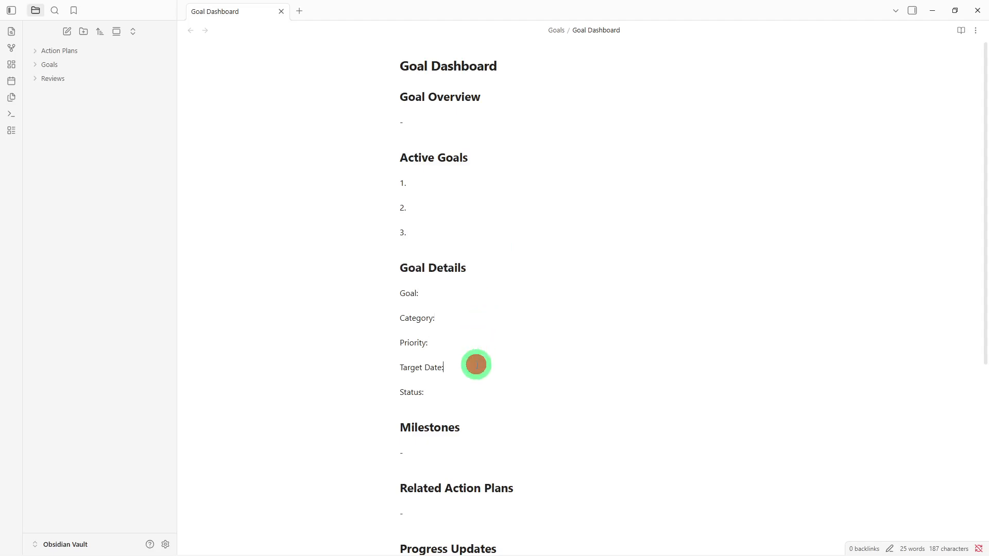
pyautogui.click(466, 393)
# Create a top-level note titled "Action Tracker" containing Current Actions, Action Details (Task, Related Goal, Priority, Due Date, Status), Completed Actions and Notes sections
pyautogui.rightClick(124, 181)
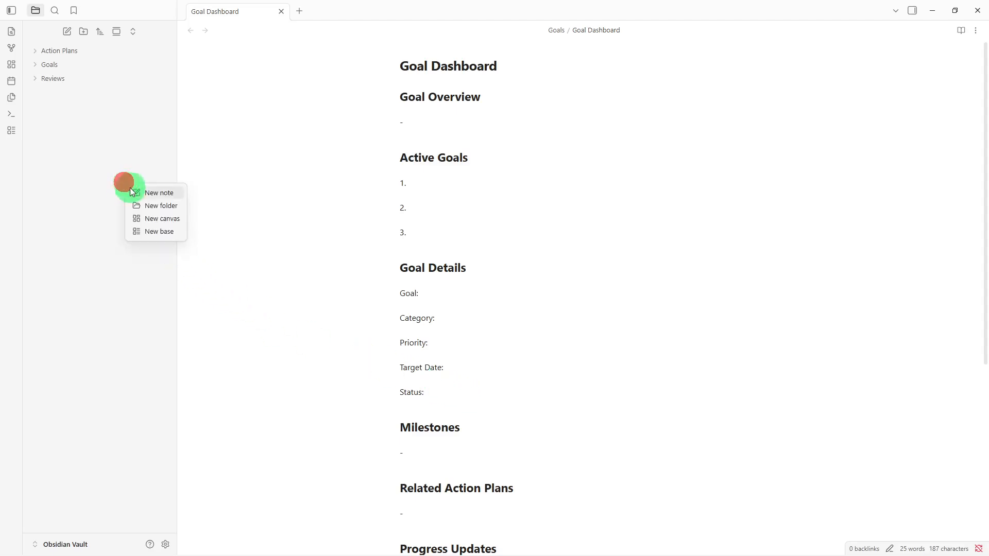
pyautogui.click(134, 191)
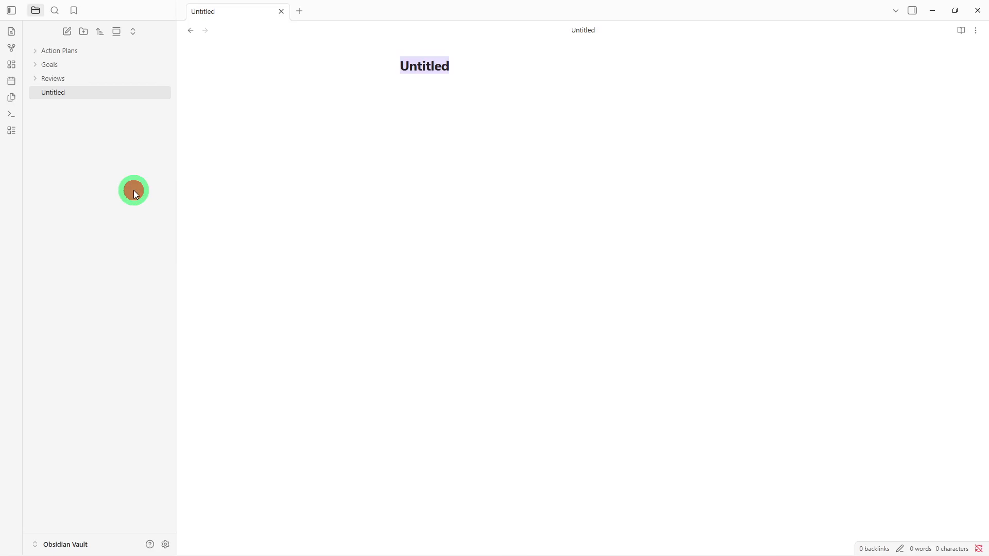
pyautogui.press('BackSpace')
pyautogui.write('Ac')
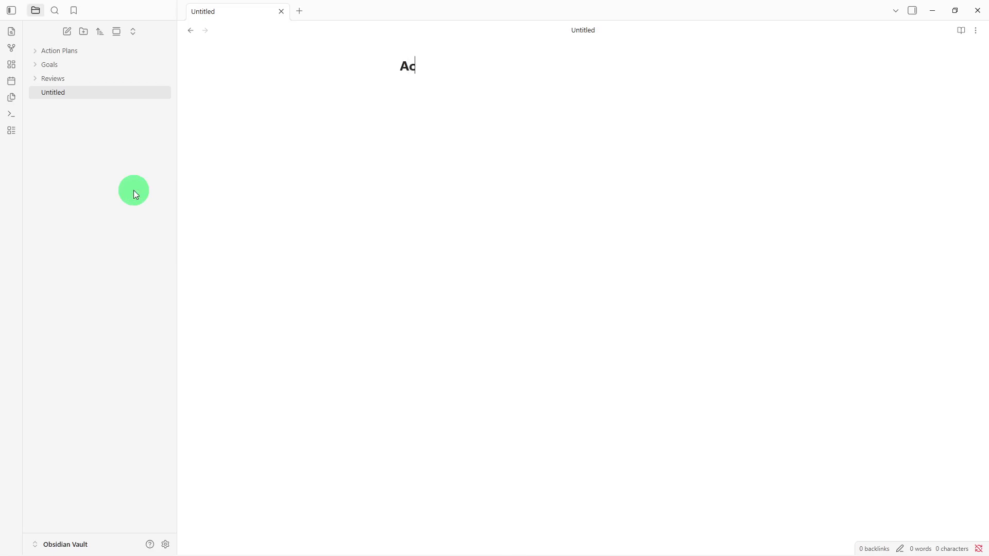
pyautogui.write('tion Tracker')
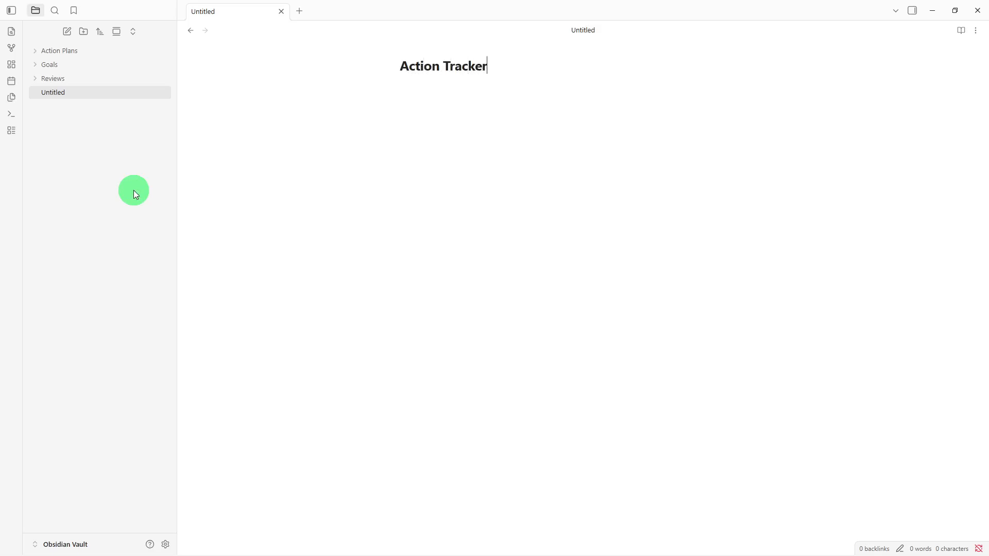
pyautogui.press('Return')
pyautogui.write('## Current Actions  -  ## Action Details  Task:  Related Goal:  Priority:  Due Date:  Status:  ## Completed Actions  -  ## Notes  -')
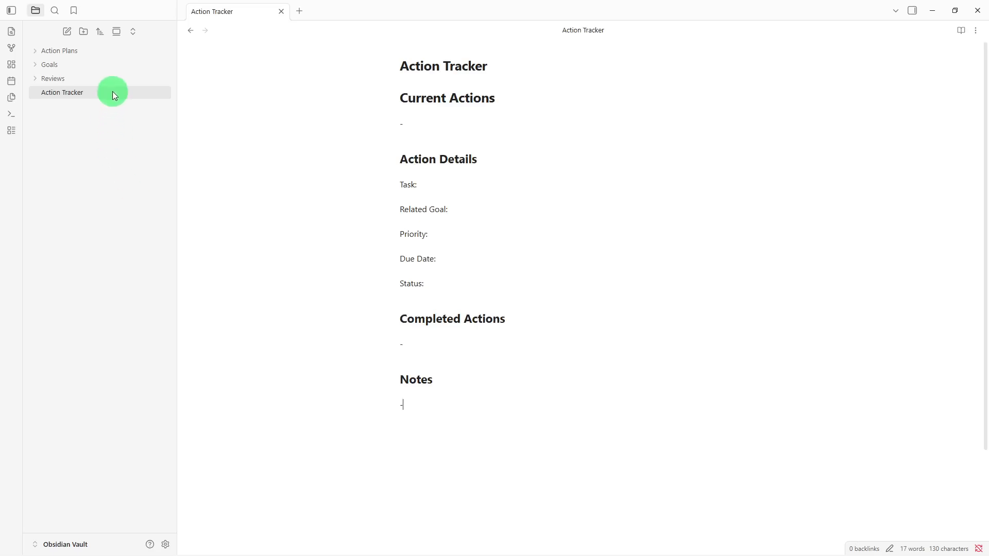
# Move the Action Tracker note into the Action Plans folder, and expand the Goals and Action Plans folders
pyautogui.moveTo(112, 90); pyautogui.dragTo(125, 55)
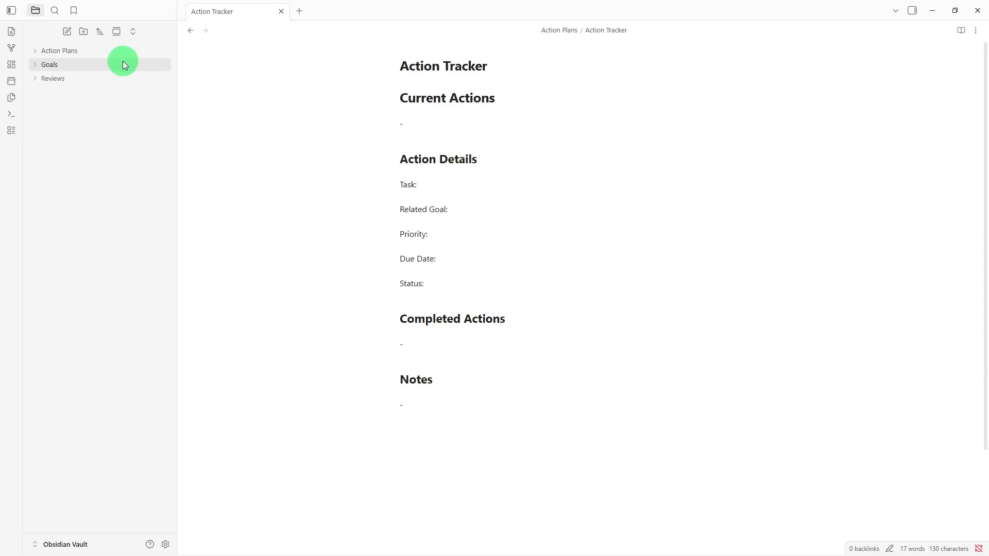
pyautogui.click(123, 64)
pyautogui.click(129, 57)
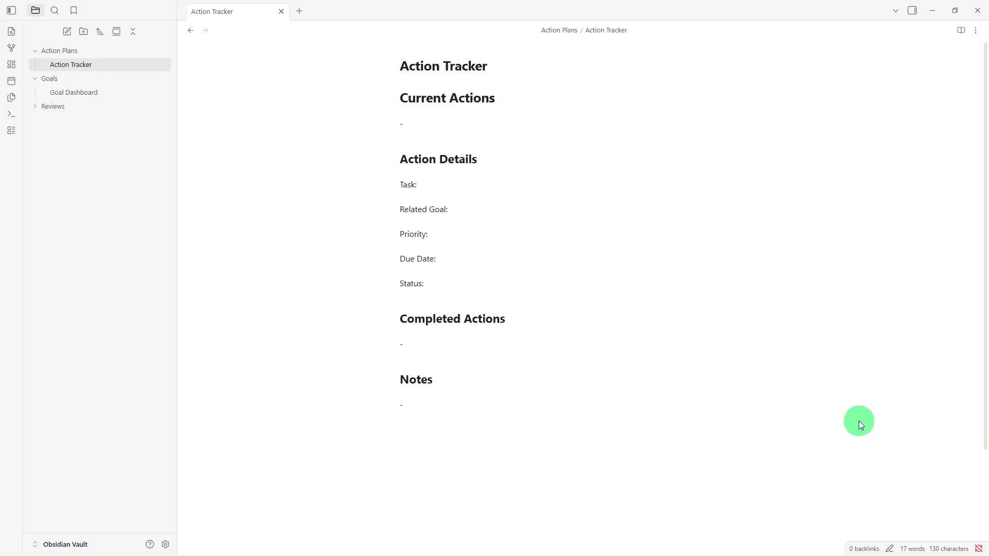
# Insert an internal link to the Goal Dashboard note below the Notes section of Action Tracker
pyautogui.click(589, 438)
pyautogui.press('Return')
pyautogui.press('Return')
pyautogui.write('[[')
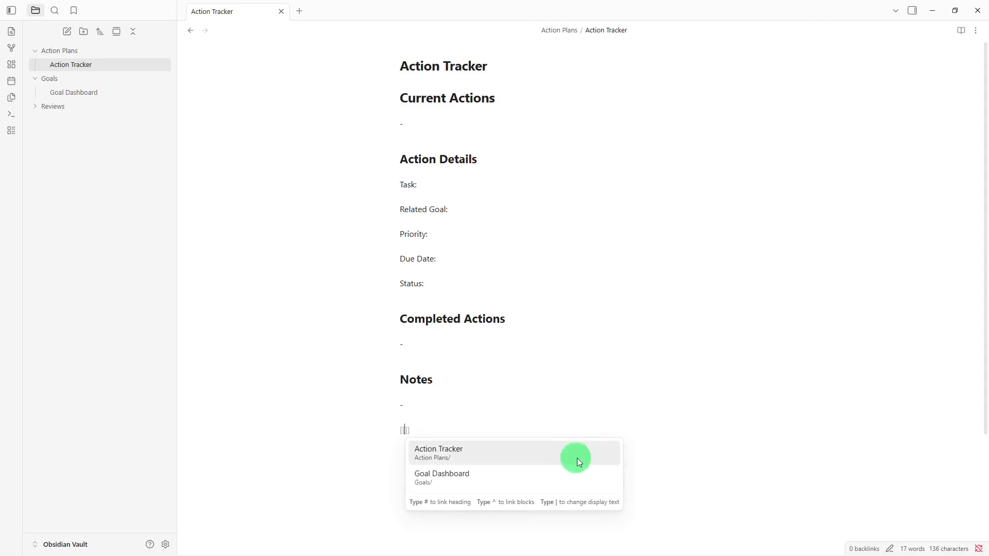
pyautogui.click(566, 477)
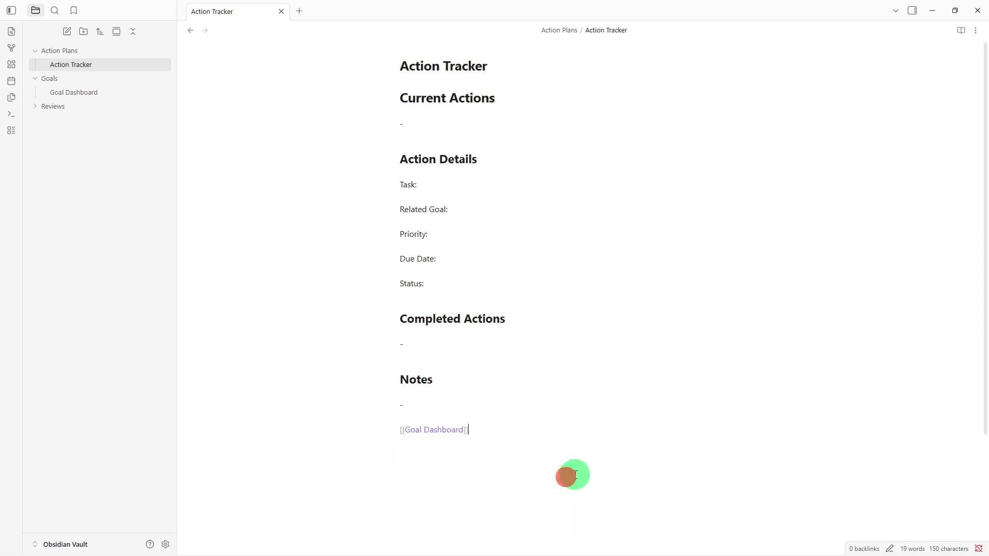
pyautogui.press('Return')
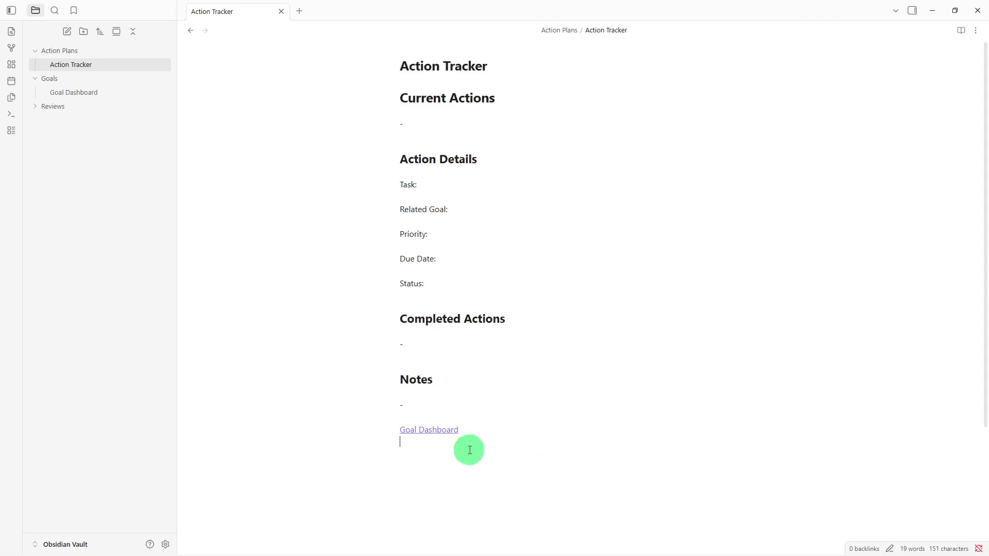
# Follow the link to Goal Dashboard and insert an internal link to Action Tracker below its Progress Updates section
pyautogui.click(416, 437)
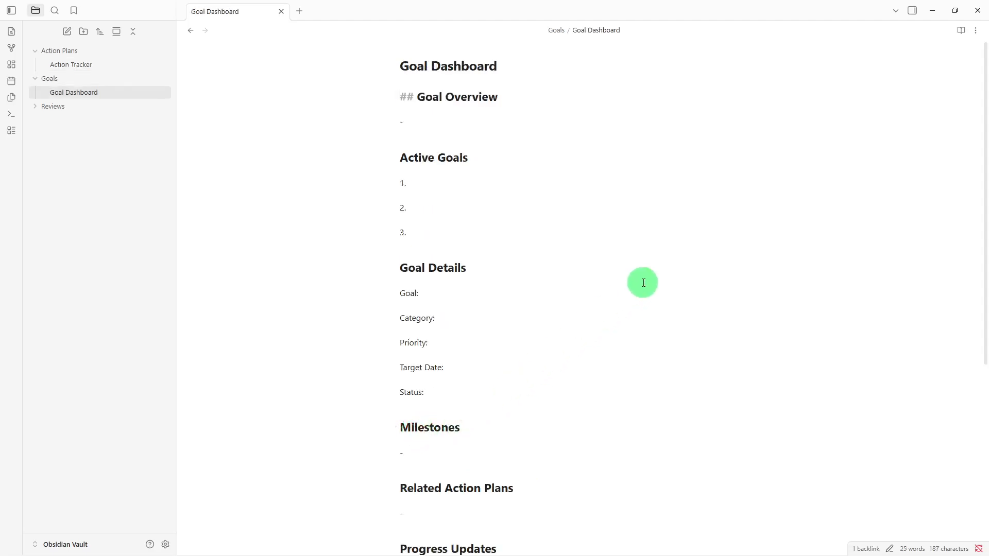
pyautogui.scroll(-5, 643, 283)
pyautogui.click(547, 379)
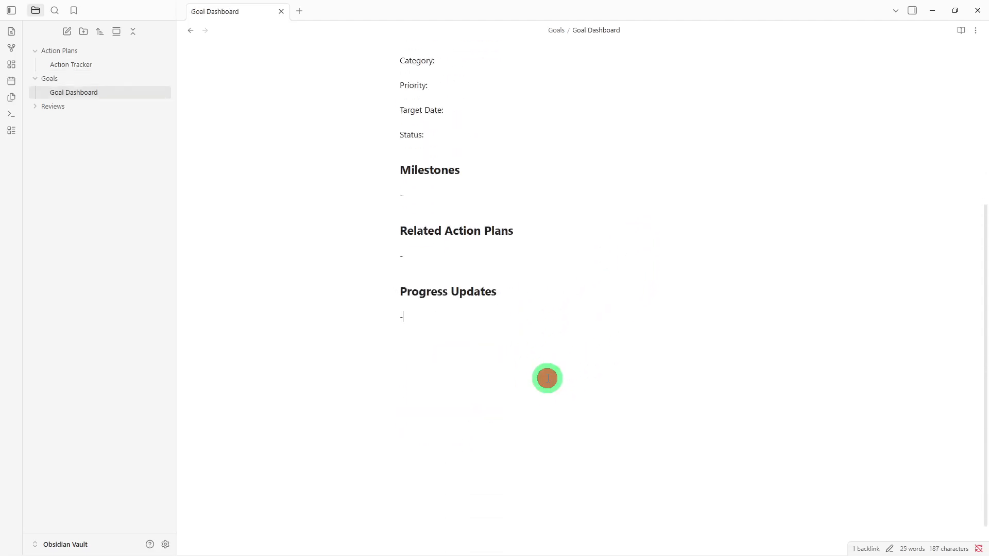
pyautogui.press('Return')
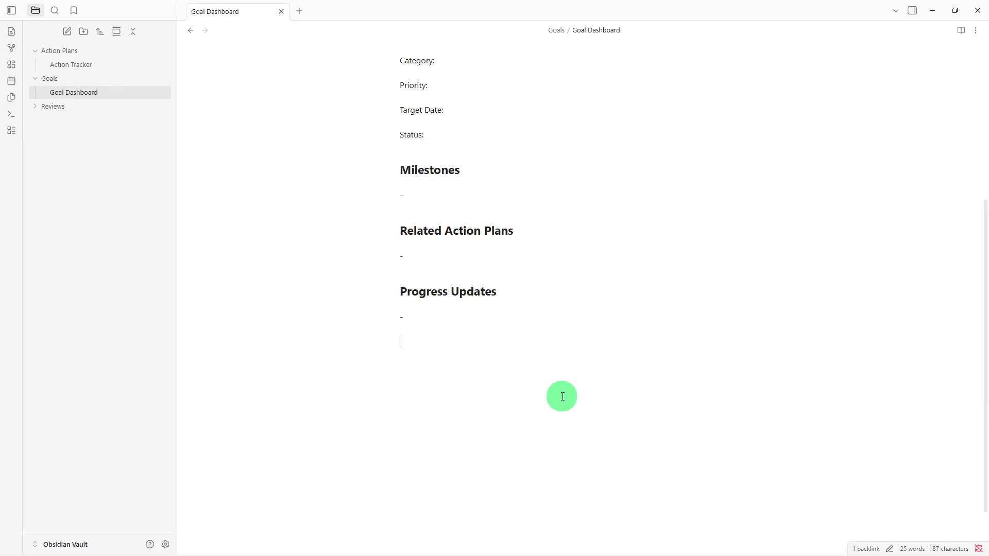
pyautogui.write('[[')
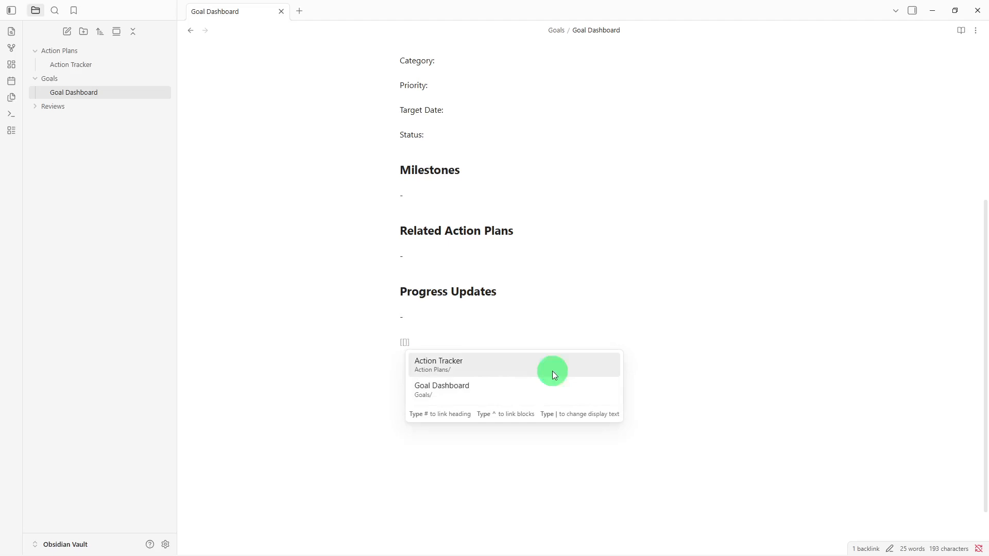
pyautogui.click(553, 365)
pyautogui.press('Return')
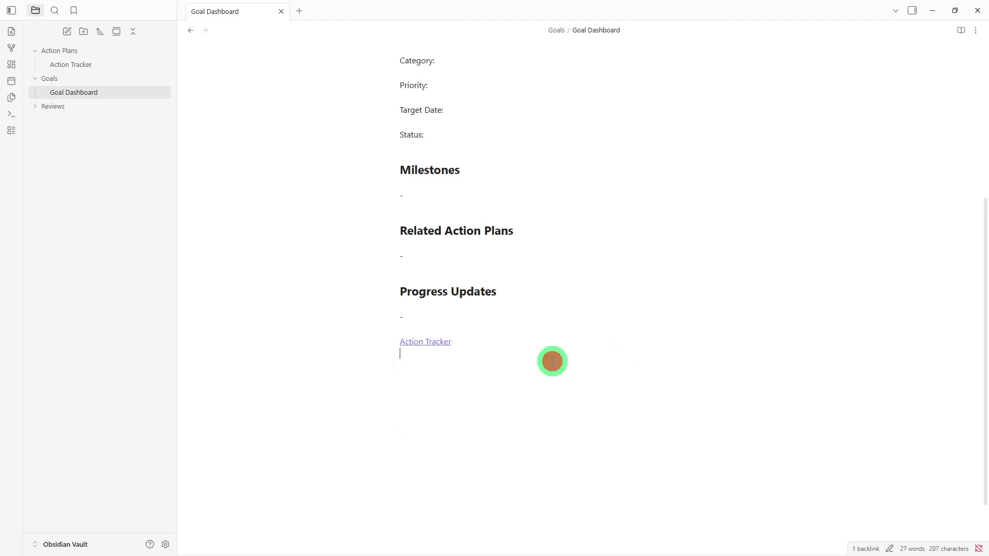
# Create a top-level note titled "Progress Review" in the vault
pyautogui.rightClick(126, 232)
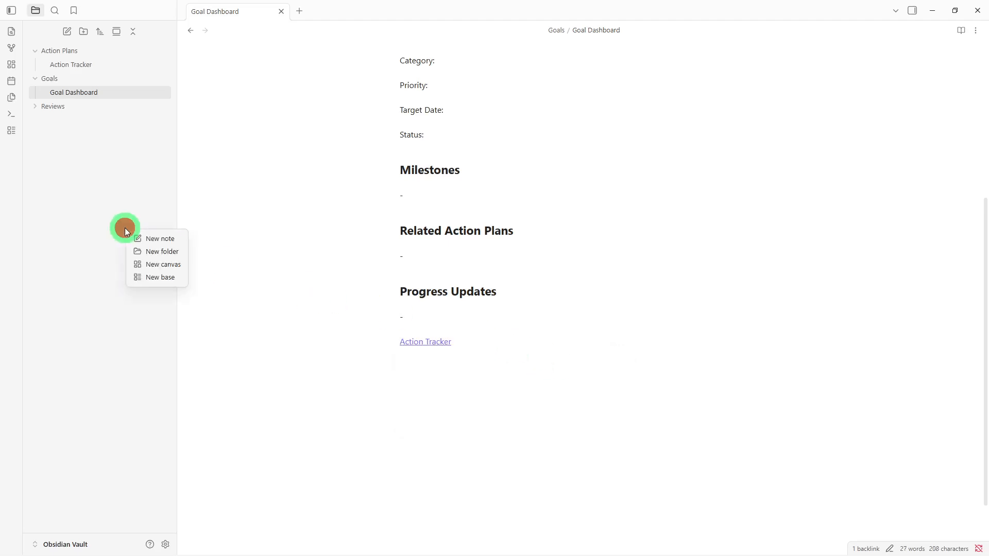
pyautogui.click(133, 236)
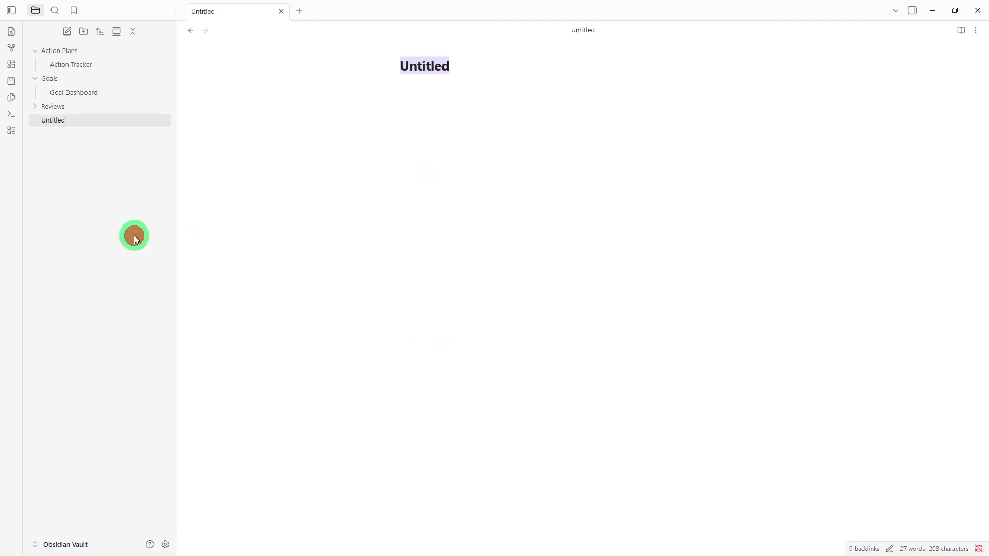
pyautogui.press('BackSpace')
pyautogui.write('P')
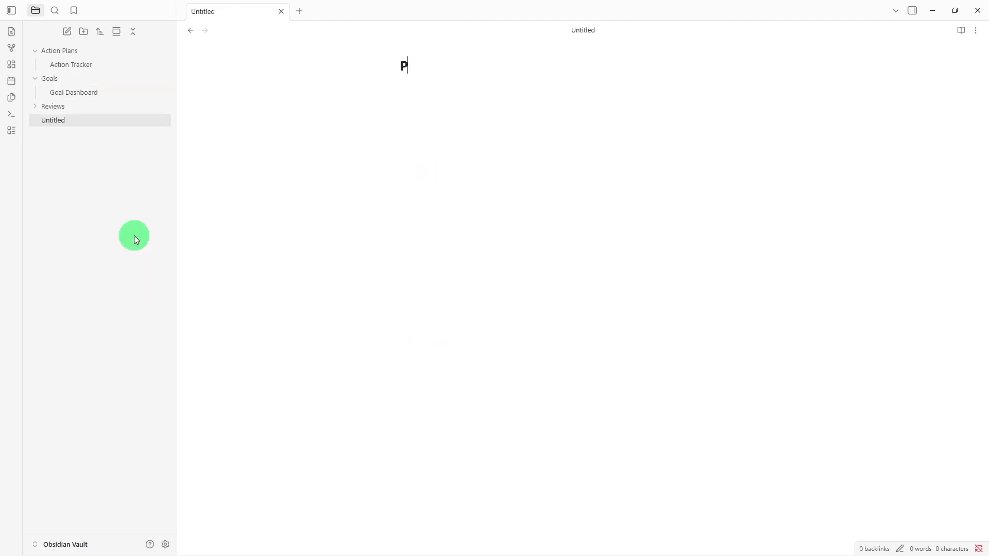
pyautogui.write('rogress Reviw')
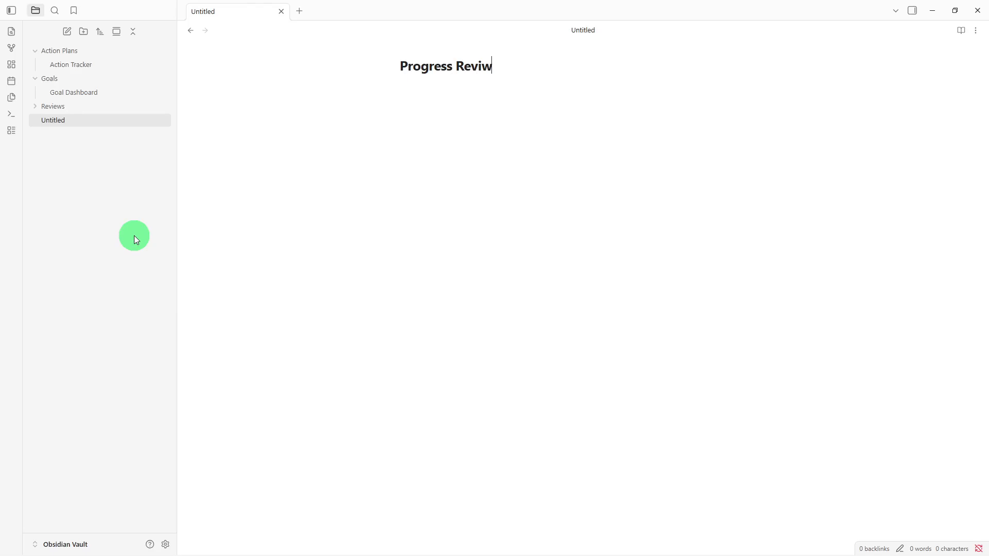
pyautogui.press('BackSpace')
pyautogui.write('ew')
pyautogui.press('Return')
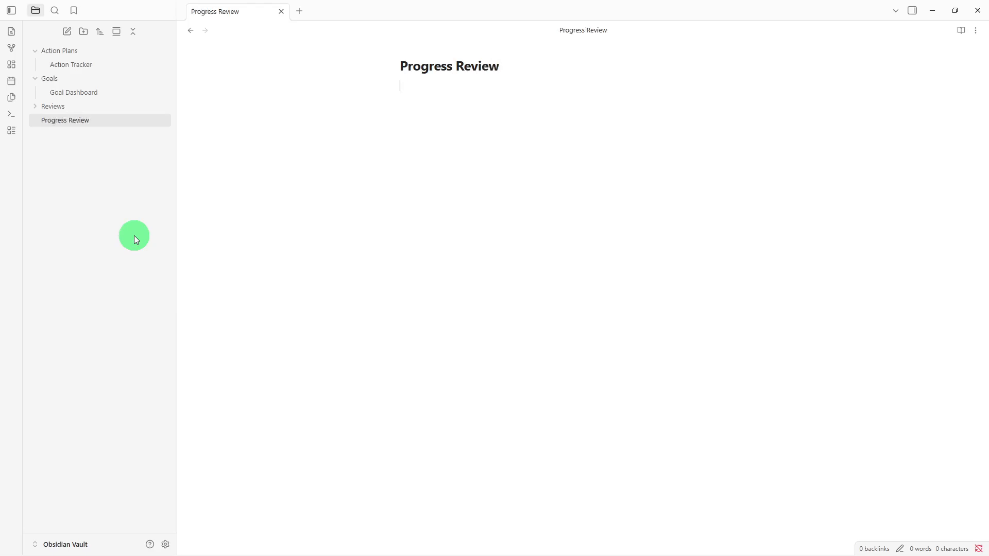
# Add second-level Review Date (Date:), Goals Reviewed, Achievements, Challenges, Next Steps and Notes sections, then move the note into Reviews and expand that folder
pyautogui.write('## Review Date  Date:  -  ## Goals Reviewed  -  ## Achievements  -  ## Challenges  -  ## Next Steps  -  ## Notes  -')
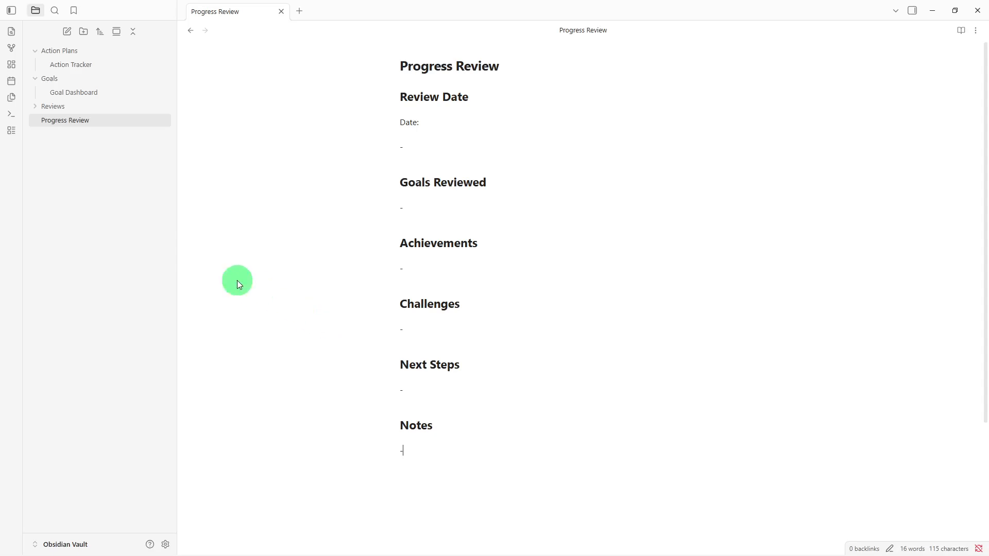
pyautogui.moveTo(54, 122); pyautogui.dragTo(56, 108)
pyautogui.click(119, 109)
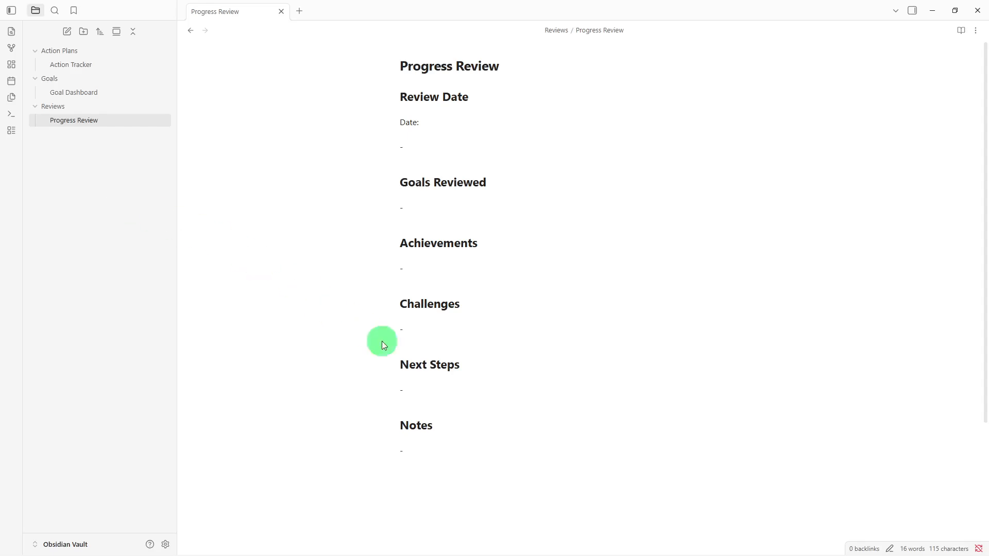
# Insert internal links to Action Tracker and Goal Dashboard on separate lines below the Notes section of Progress Review
pyautogui.click(465, 454)
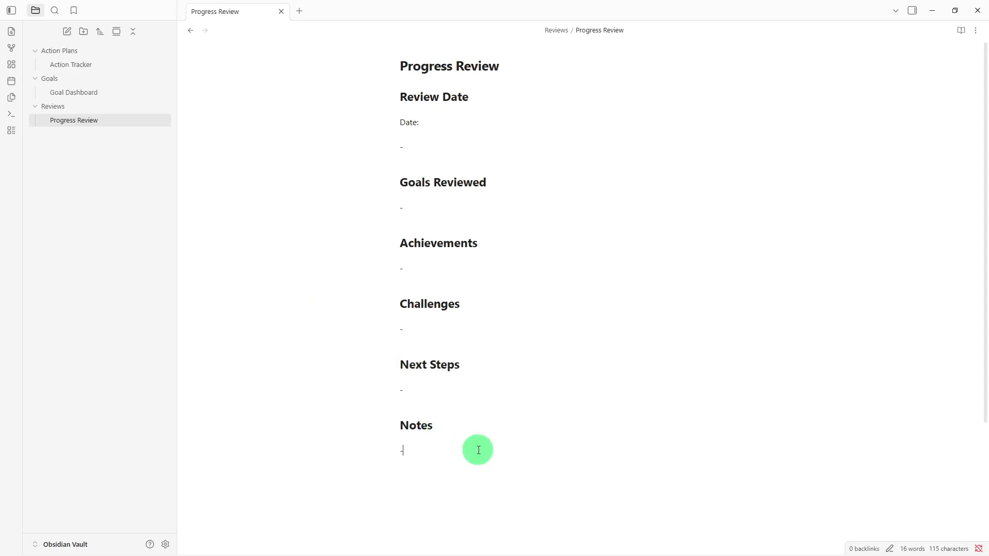
pyautogui.press('Return')
pyautogui.write('[[')
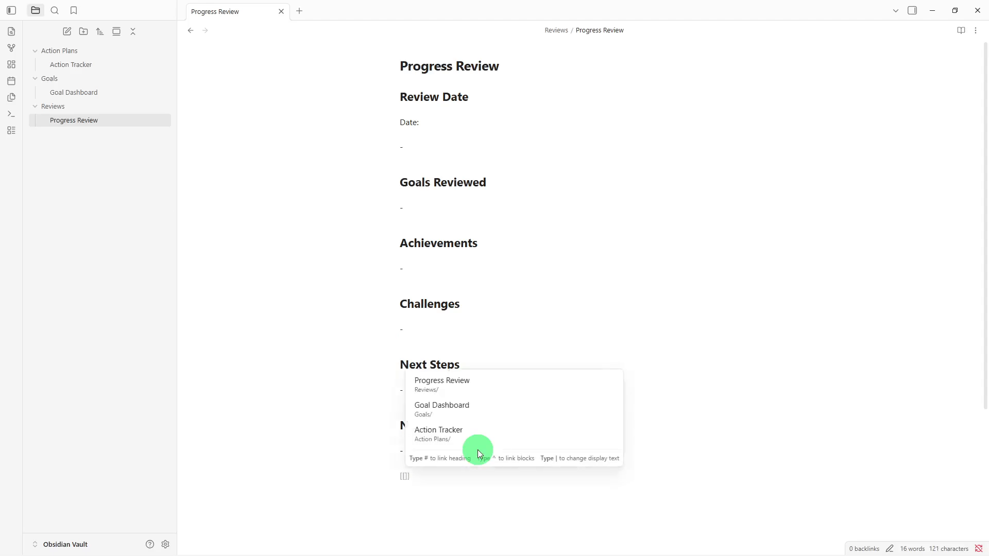
pyautogui.click(479, 438)
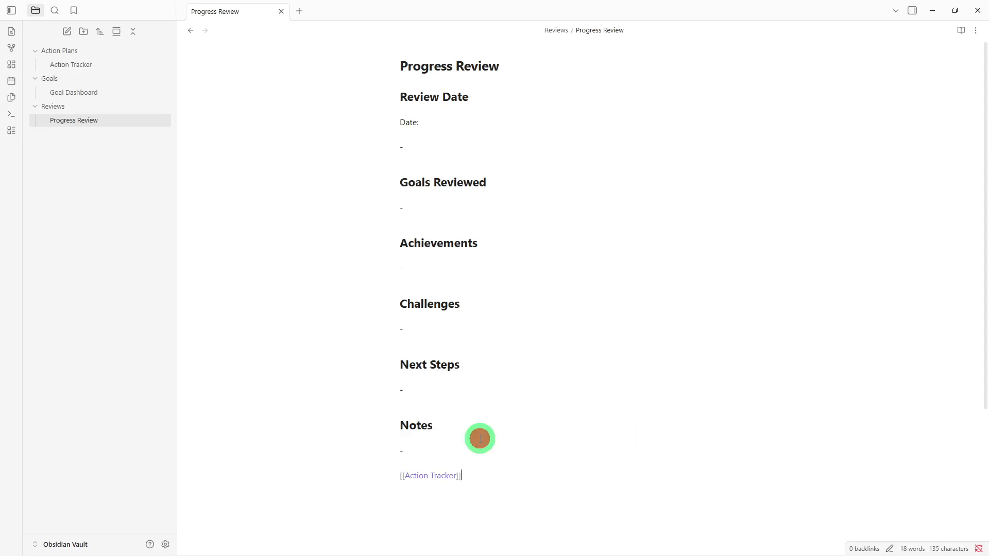
pyautogui.press('Return')
pyautogui.write('[[')
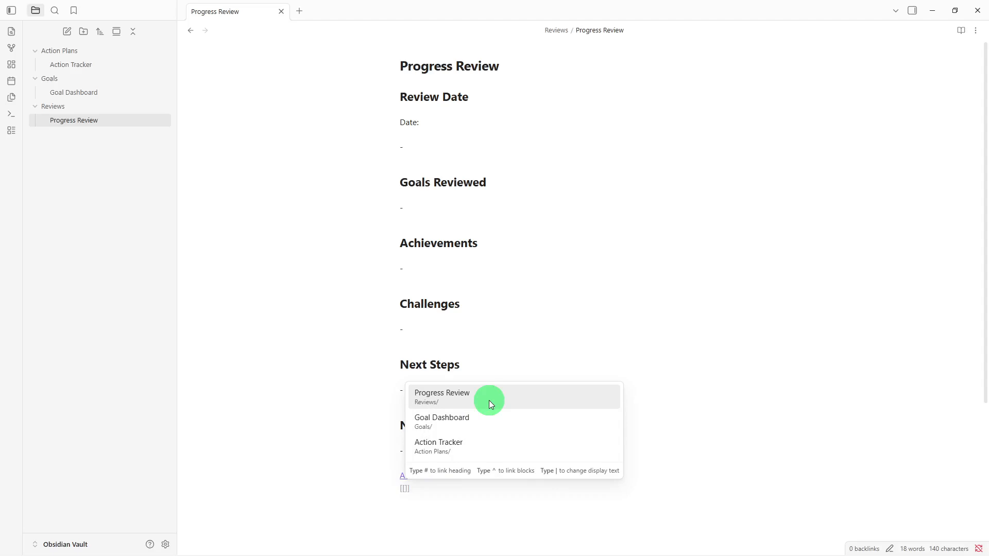
pyautogui.click(483, 419)
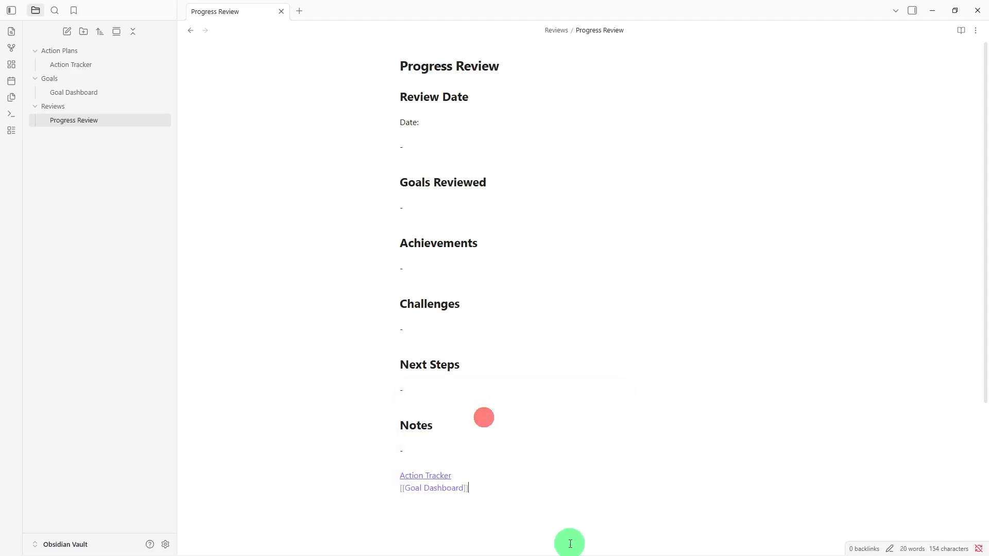
pyautogui.press('Return')
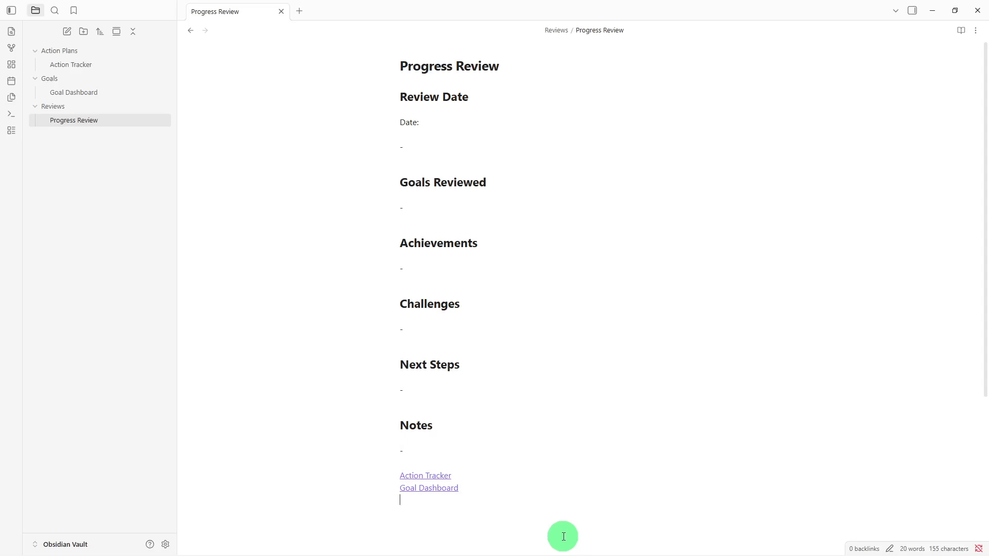
# Insert a blank line above the Review Date heading and add a tags file property with the value "progress"
pyautogui.click(401, 96)
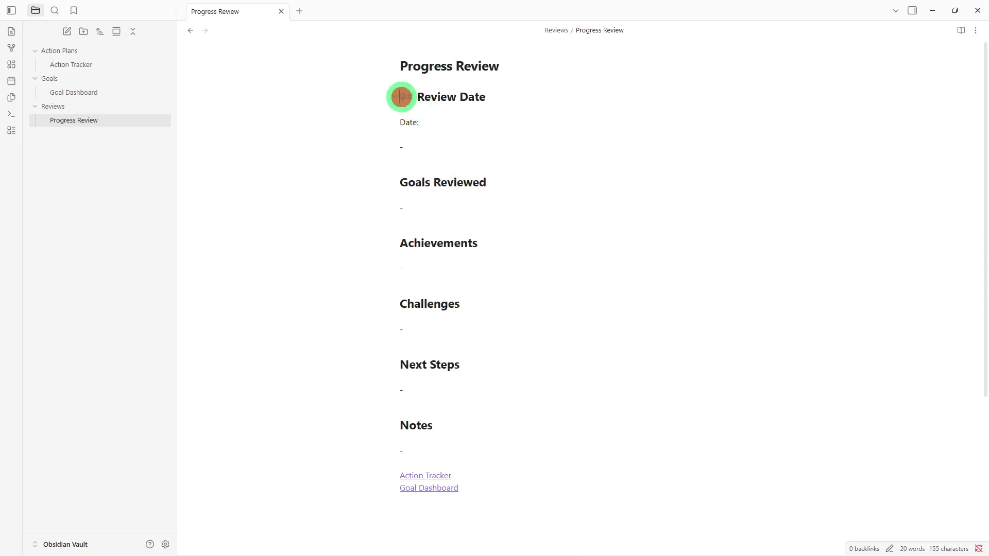
pyautogui.press('Return')
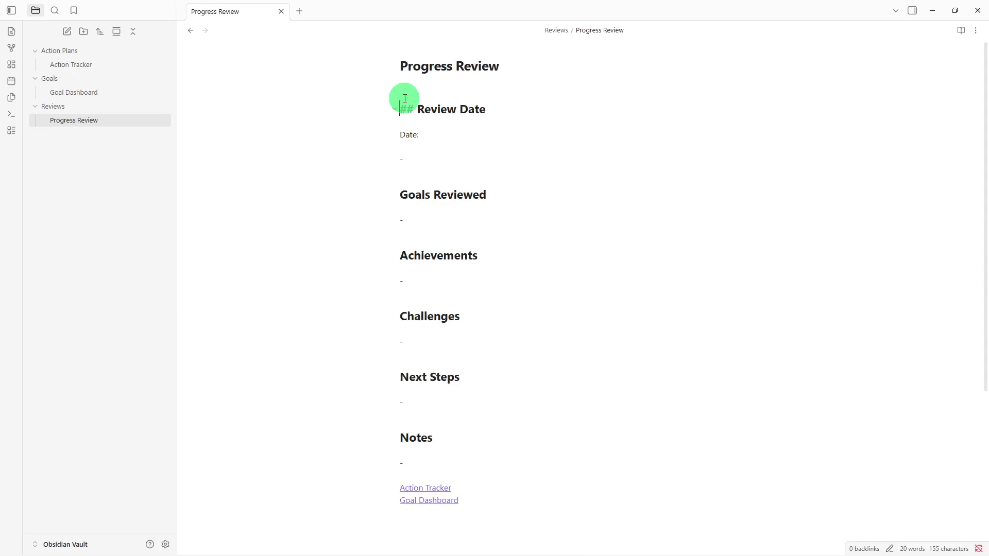
pyautogui.click(409, 86)
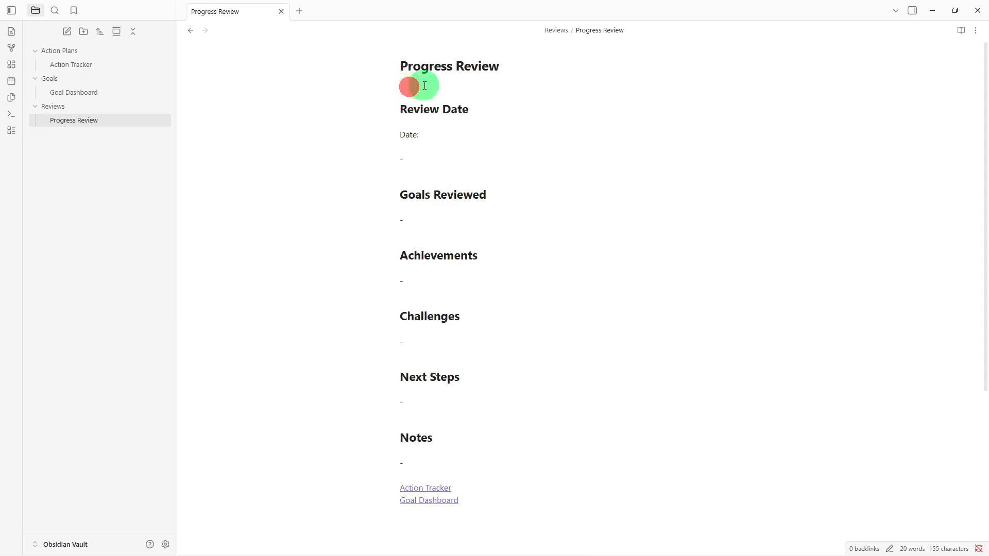
pyautogui.click(978, 30)
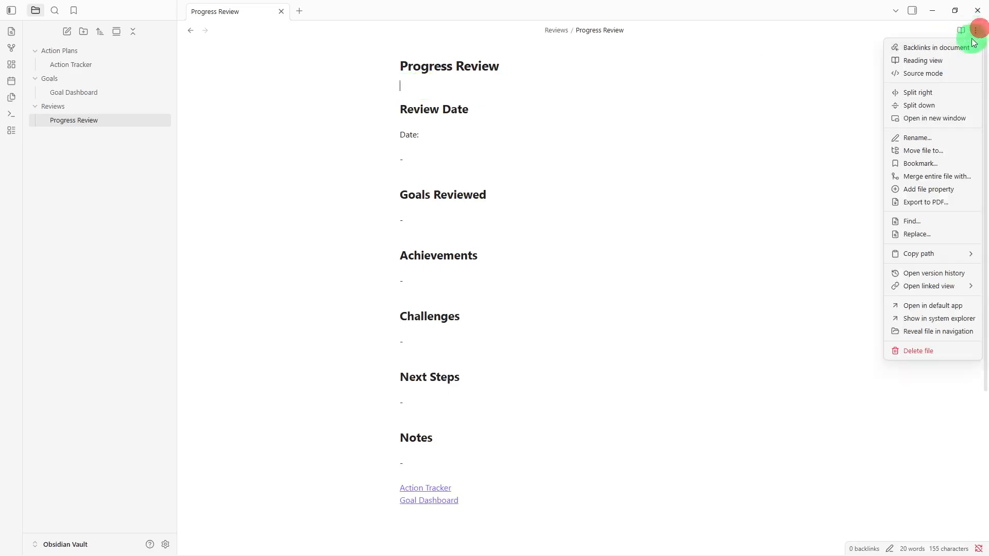
pyautogui.click(943, 189)
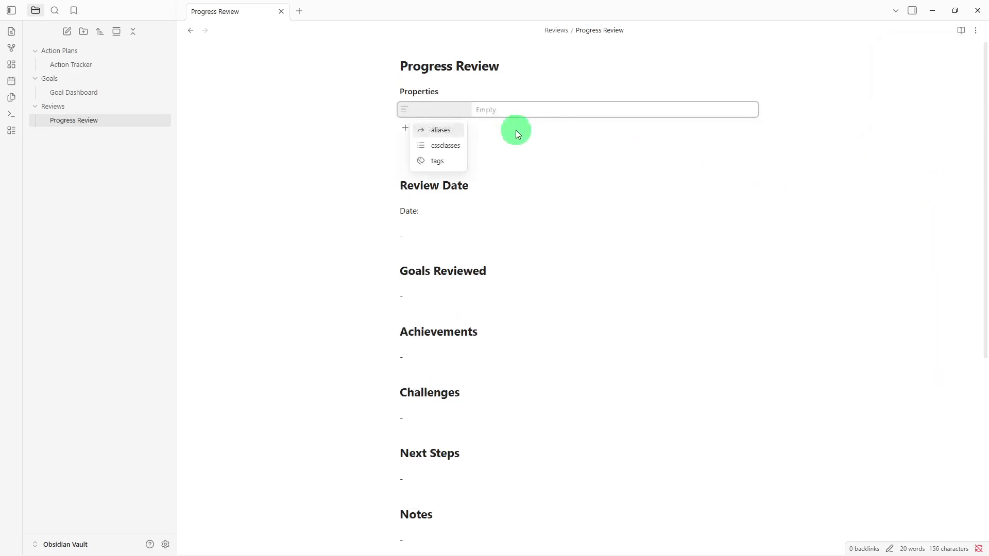
pyautogui.click(447, 156)
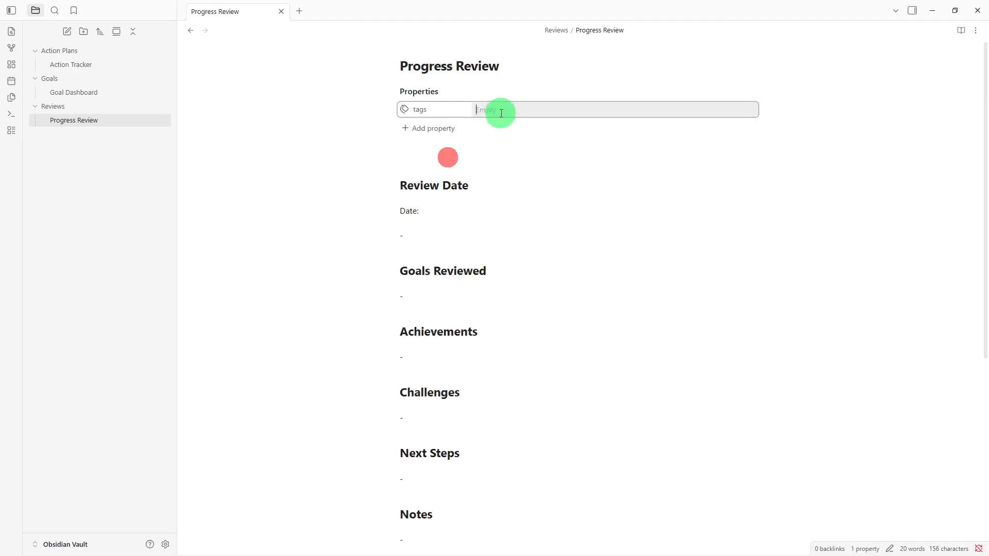
pyautogui.write('progress')
pyautogui.click(477, 147)
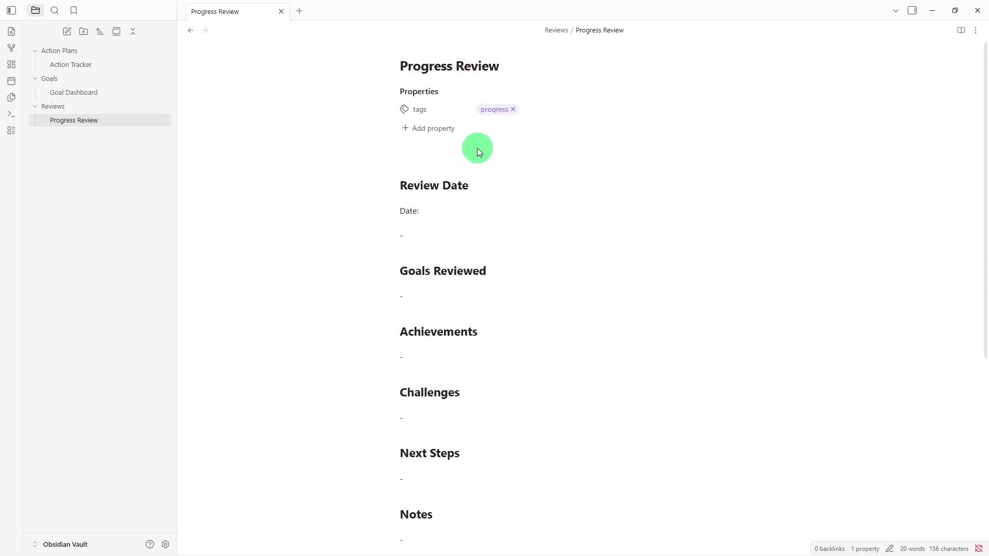
# Add the inline tags #review and #goals on the blank line above the Review Date heading
pyautogui.click(461, 161)
pyautogui.write('#')
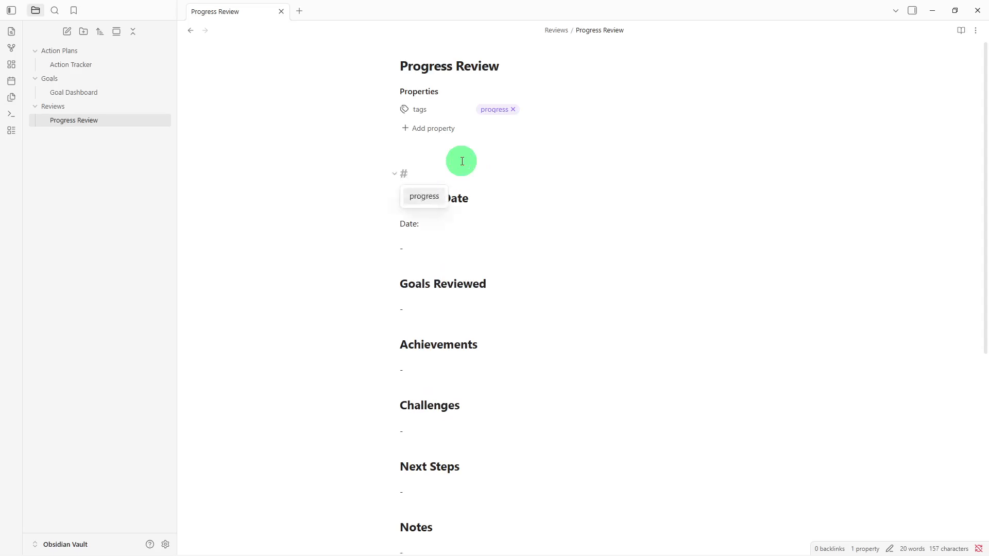
pyautogui.write('review ')
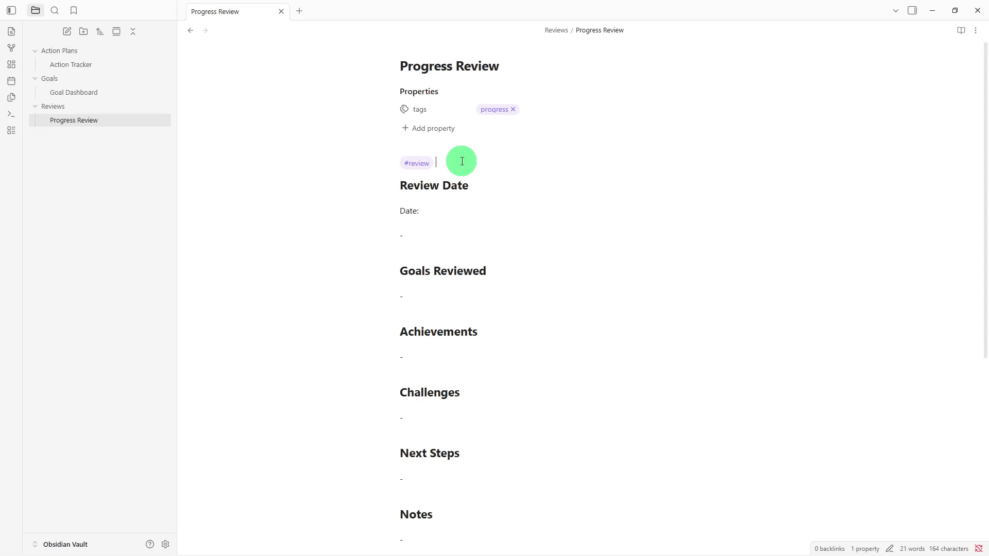
pyautogui.write('#')
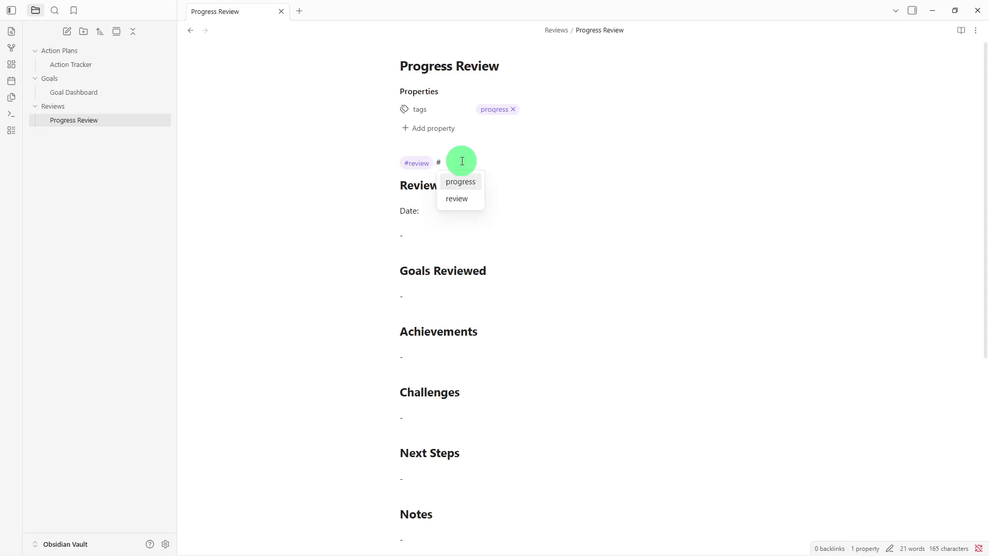
pyautogui.write('g')
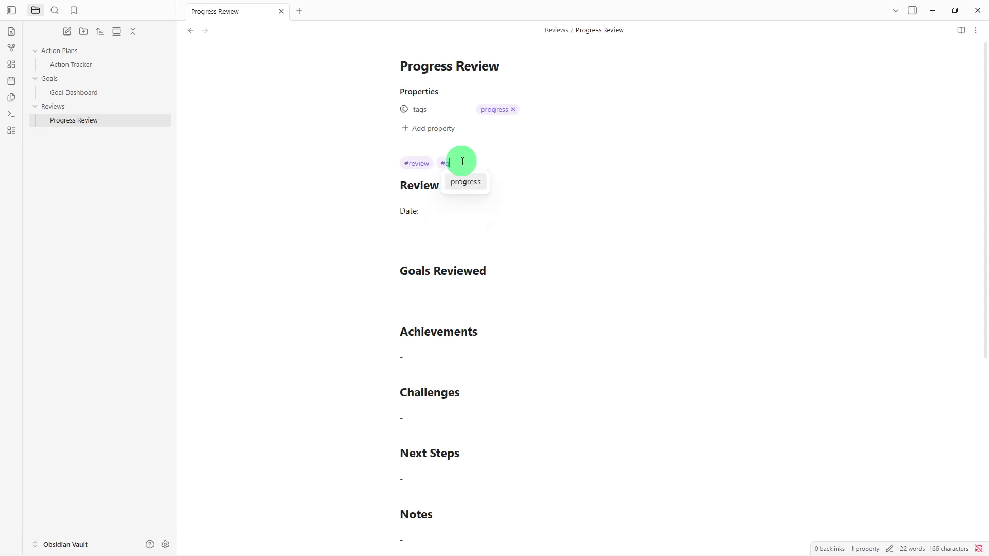
pyautogui.write('oal')
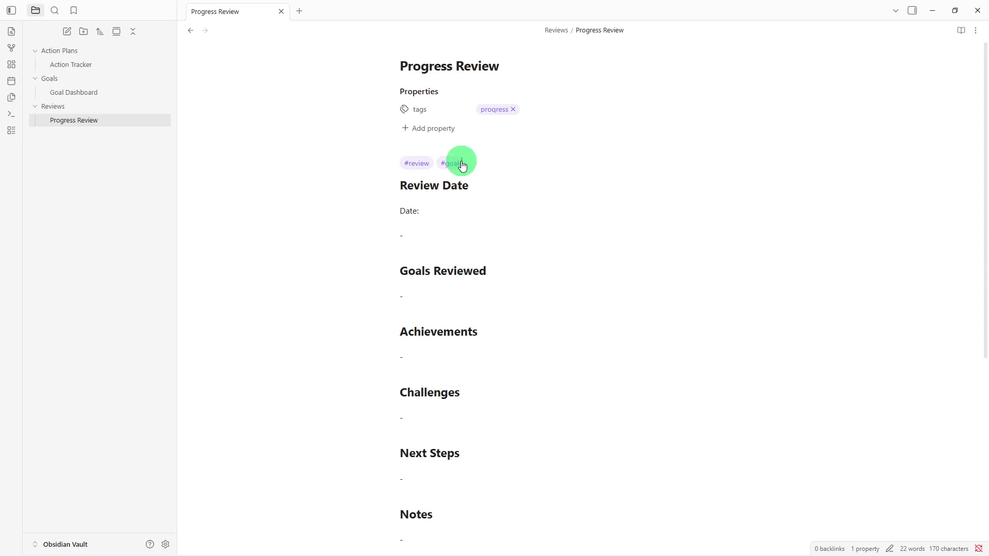
pyautogui.write('s')
pyautogui.press('Return')
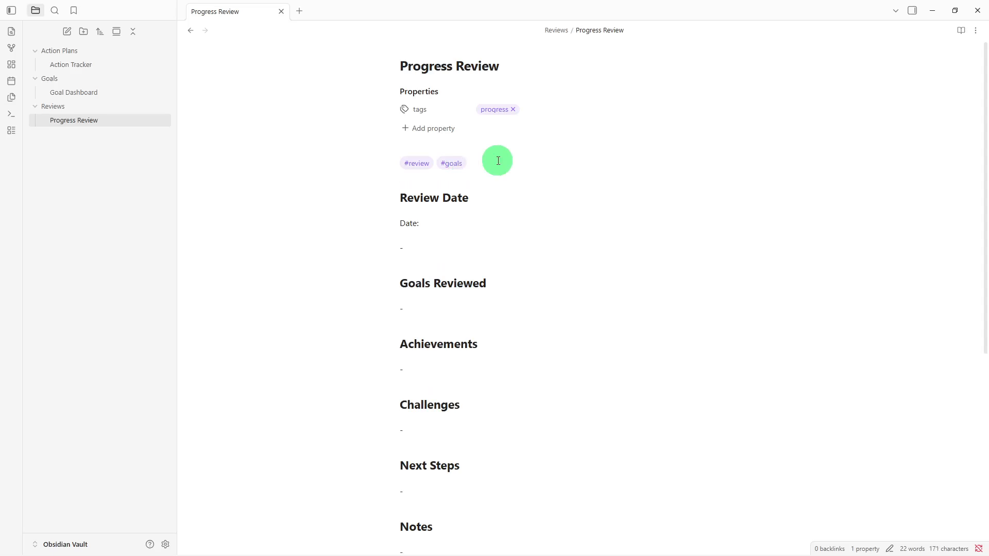
pyautogui.press('BackSpace')
pyautogui.click(498, 160)
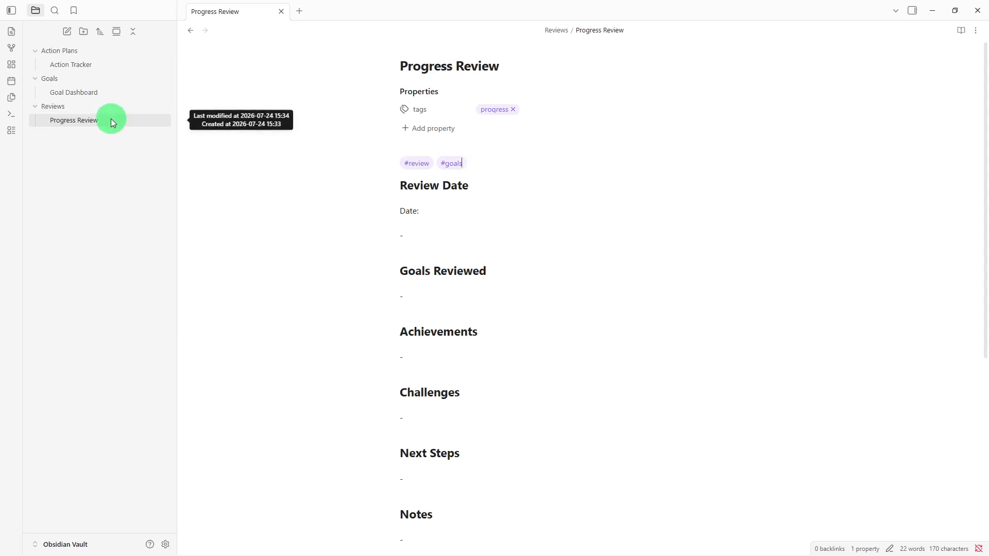
pyautogui.click(113, 154)
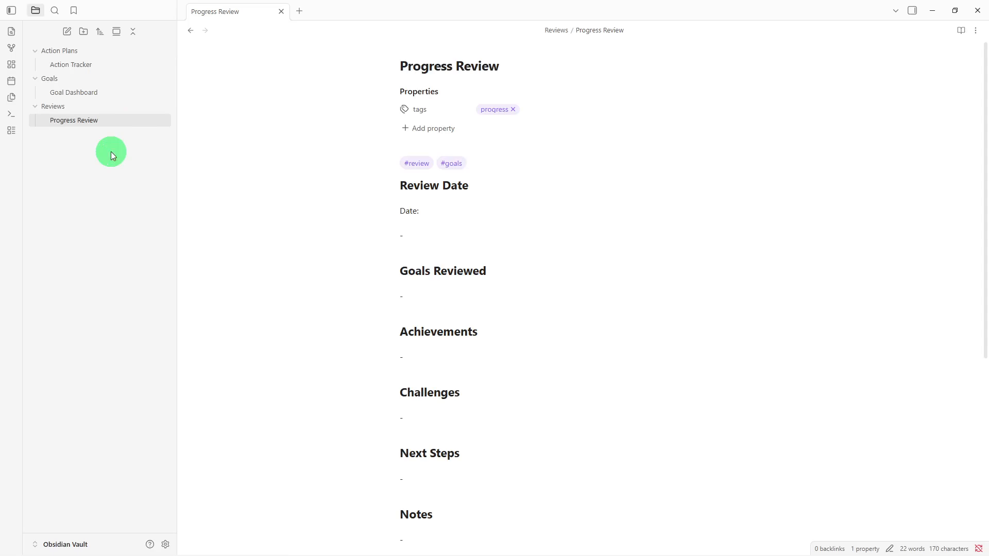